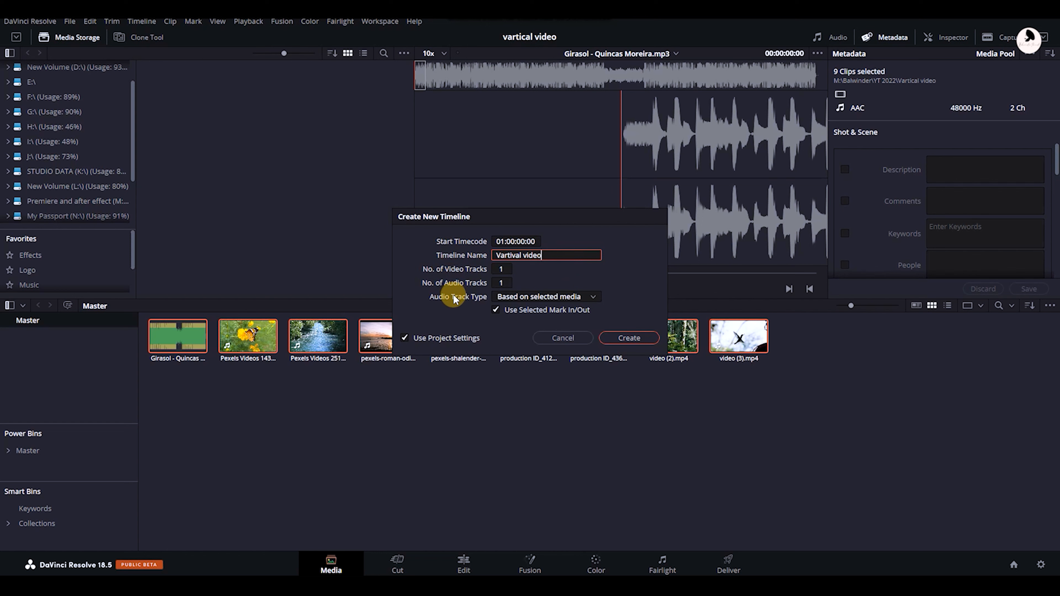
# - Create the "Vartival video" timeline without project settings, using vertical 1080 x 1920 HD resolution and Scale full frame with crop
pyautogui.click(406, 339)
pyautogui.click(492, 243)
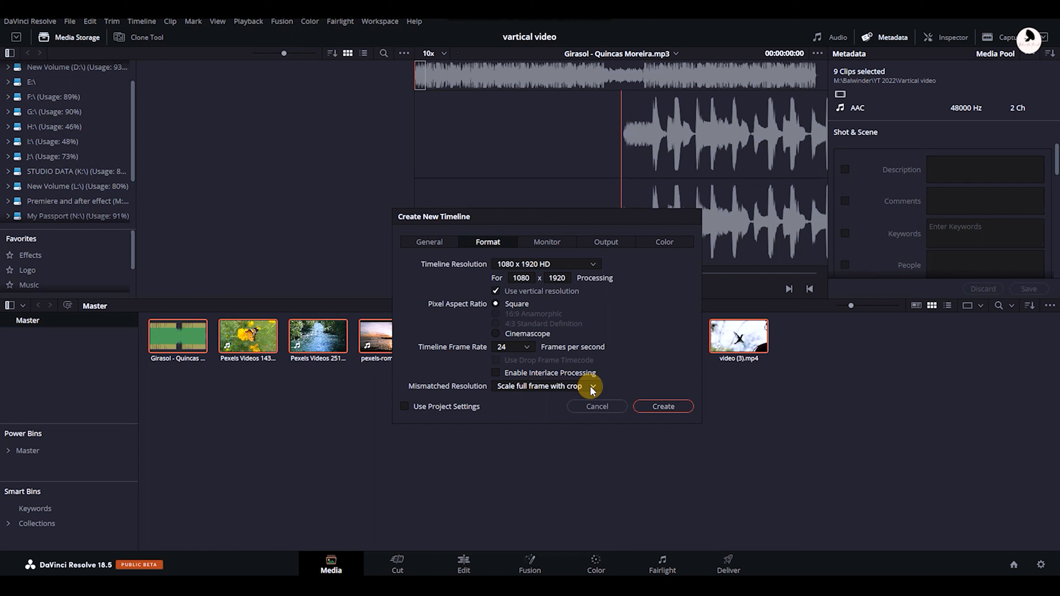
pyautogui.click(666, 407)
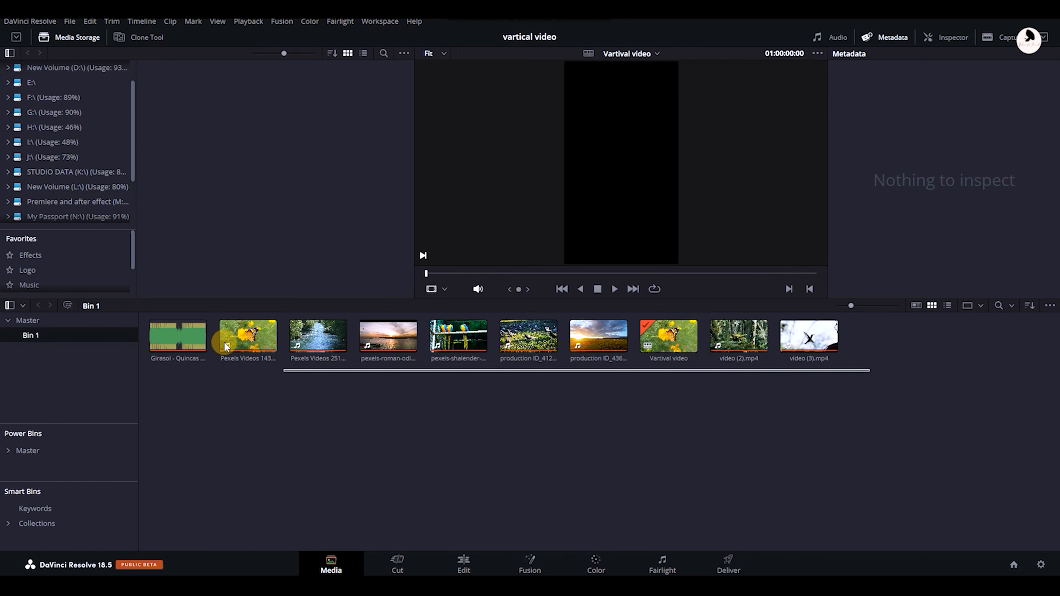
# - Start another new timeline from all items in Bin 1, without project settings, and show its format options
pyautogui.hotkey('ctrl', 'a')
pyautogui.rightClick(178, 340)
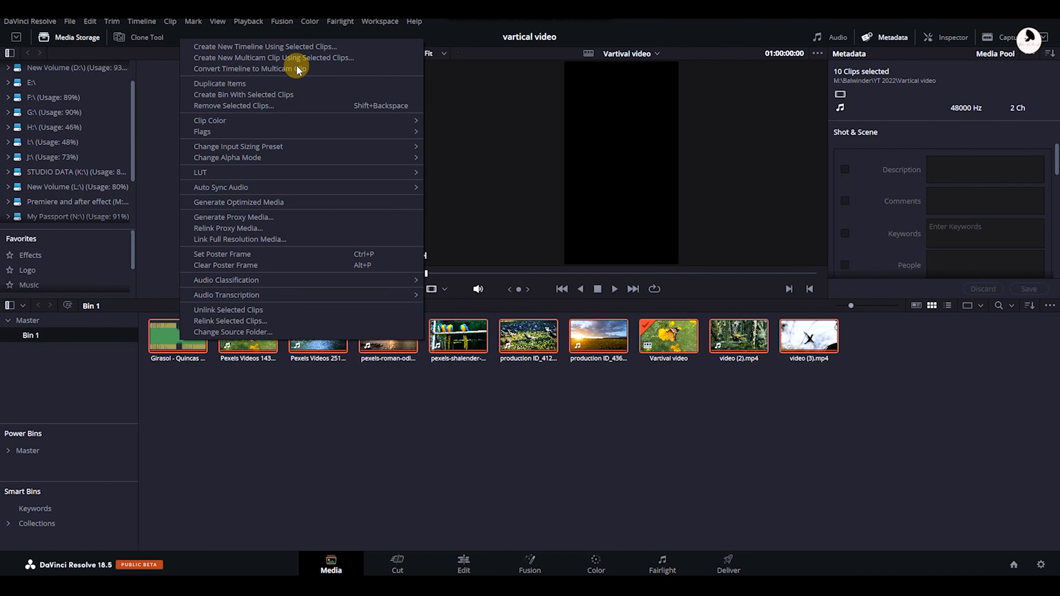
pyautogui.click(299, 48)
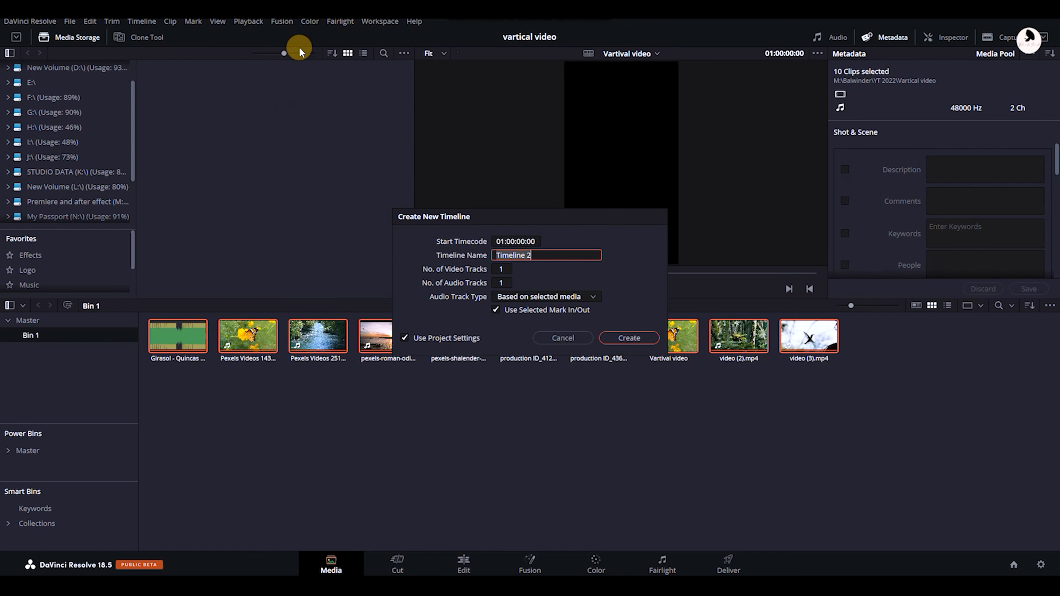
pyautogui.click(405, 338)
pyautogui.click(486, 246)
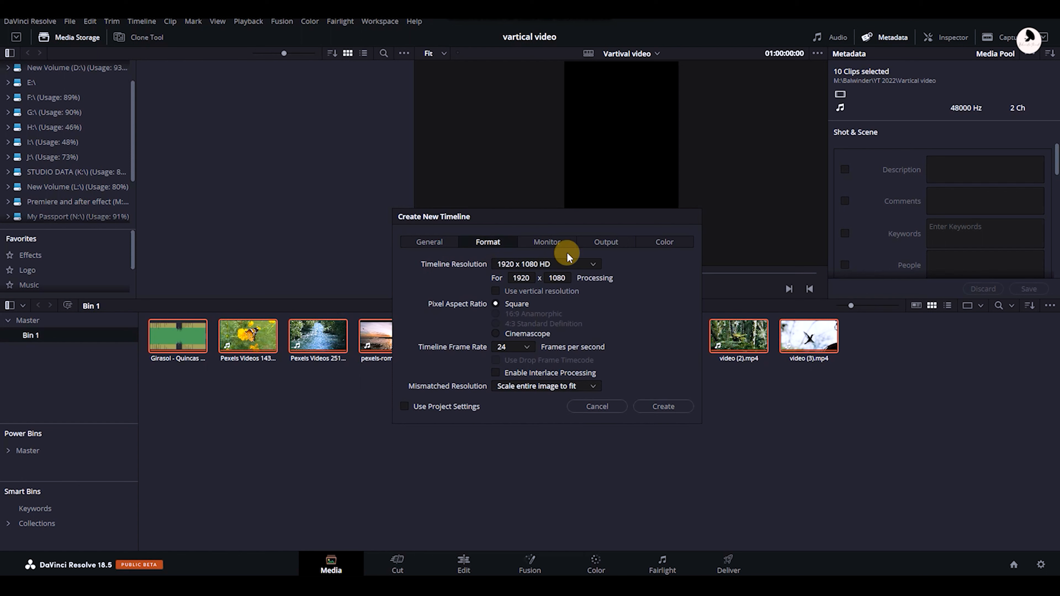
# - Create that timeline with vertical 1080 x 1920 HD resolution and Scale full frame with crop, and switch to the Edit page
pyautogui.click(586, 264)
pyautogui.moveTo(598, 303); pyautogui.dragTo(598, 270)
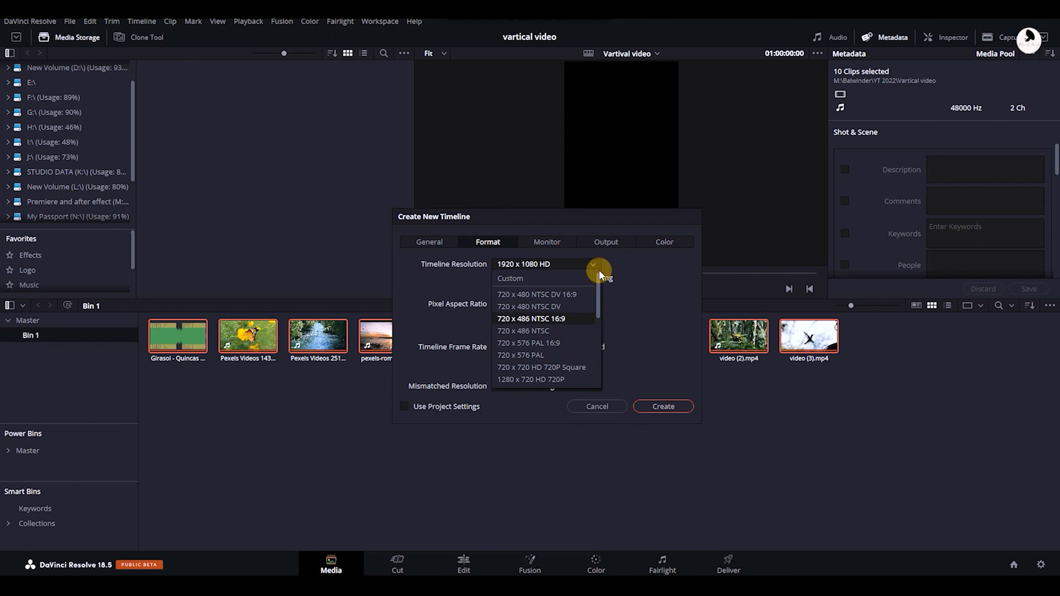
pyautogui.click(531, 278)
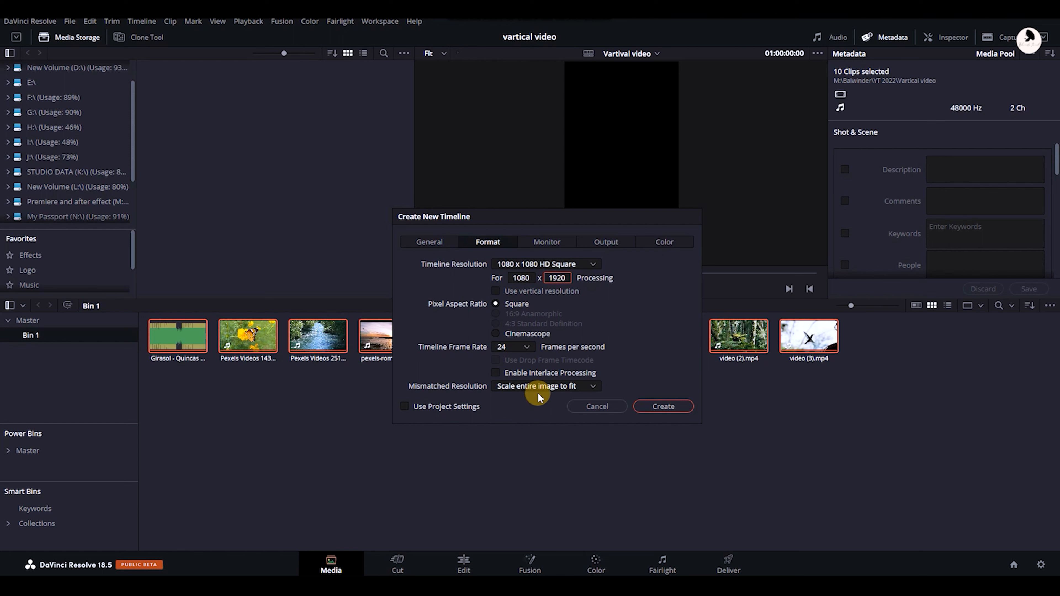
pyautogui.click(593, 388)
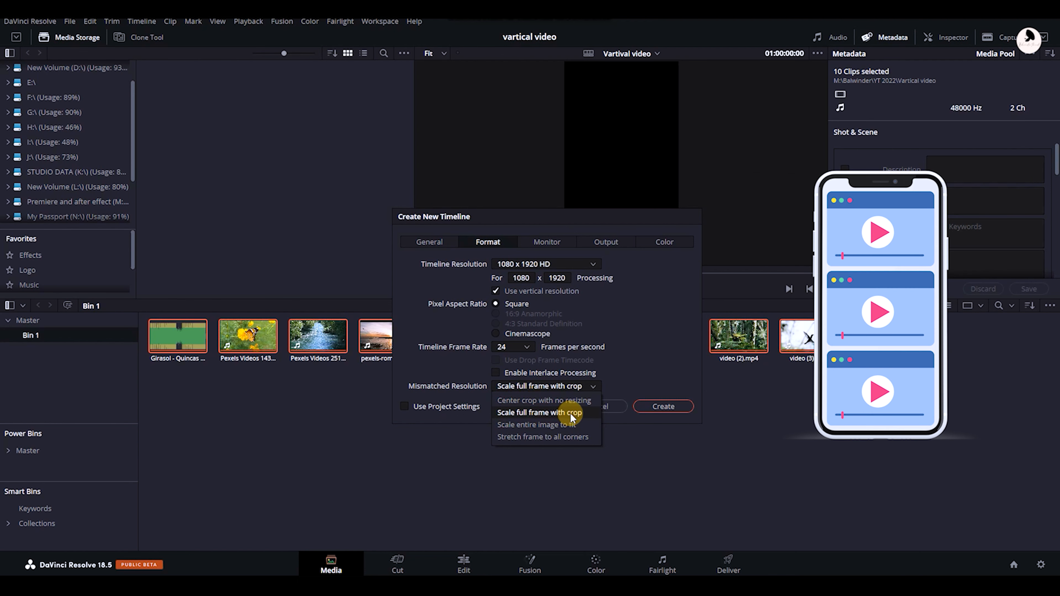
pyautogui.click(578, 415)
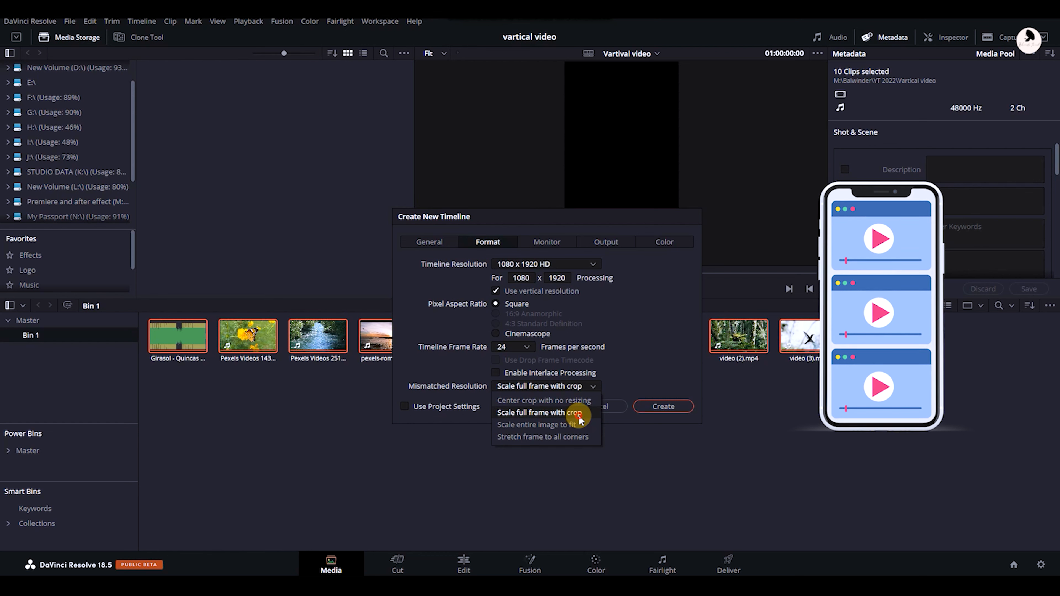
pyautogui.click(664, 407)
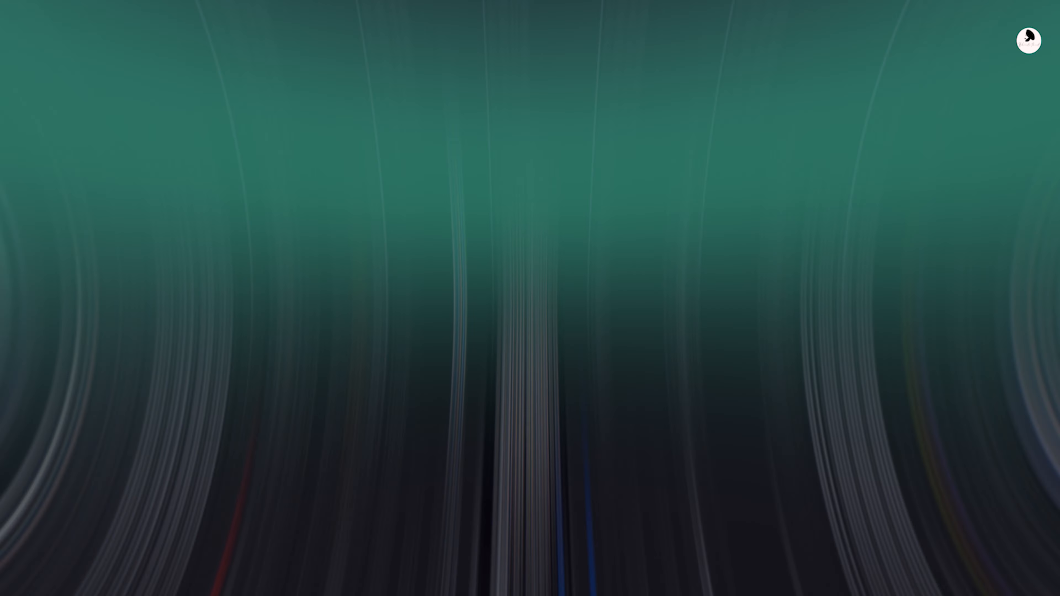
pyautogui.click(475, 572)
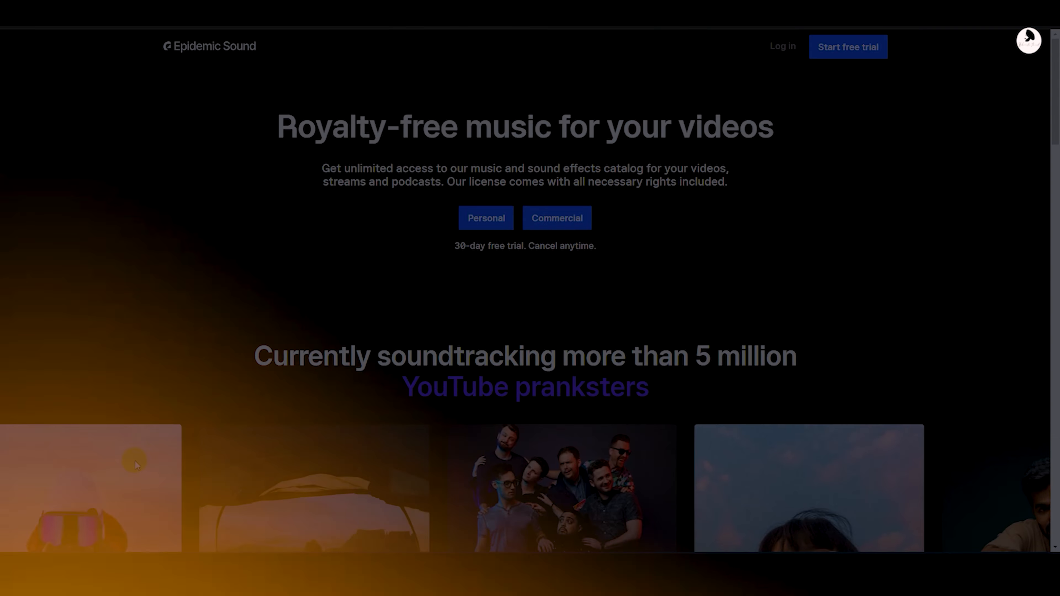
# - Look through the Epidemic Sound website, including its Now Trending and Viral Reels track lists
pyautogui.scroll(-8, 134, 460)
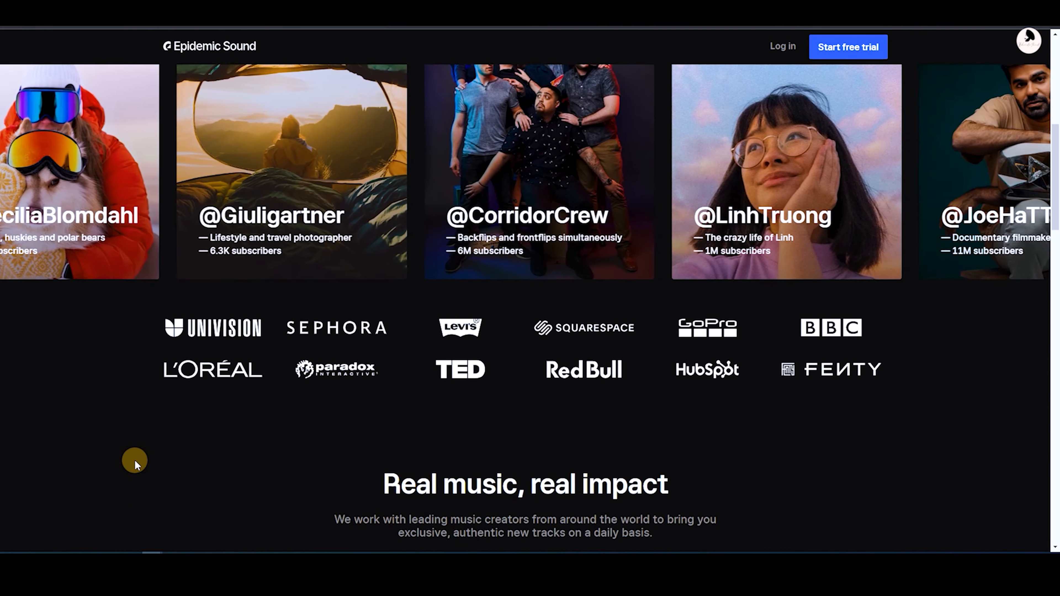
pyautogui.scroll(-10, 134, 461)
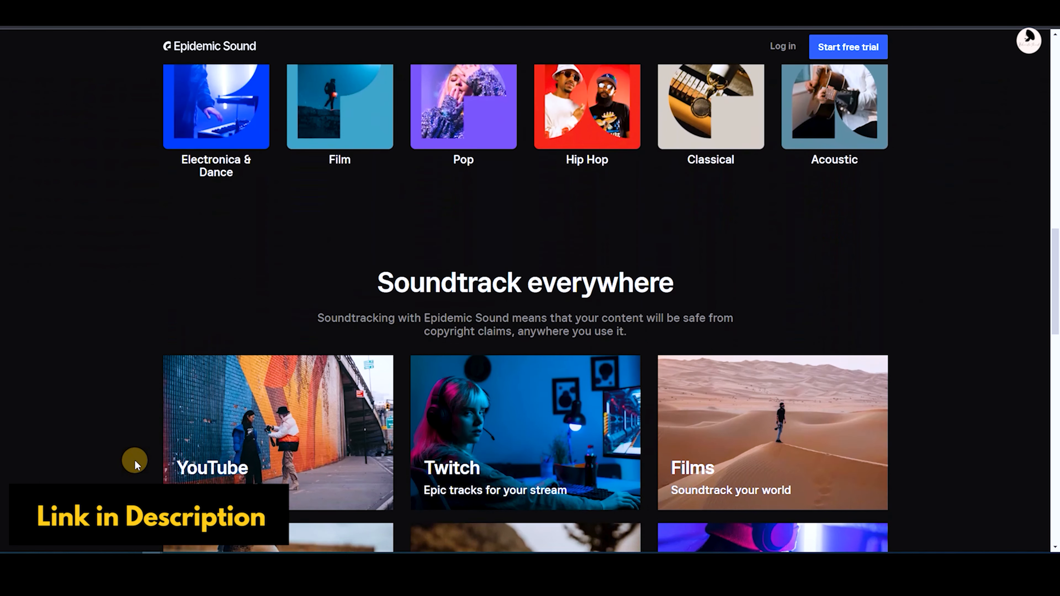
pyautogui.scroll(-6, 134, 459)
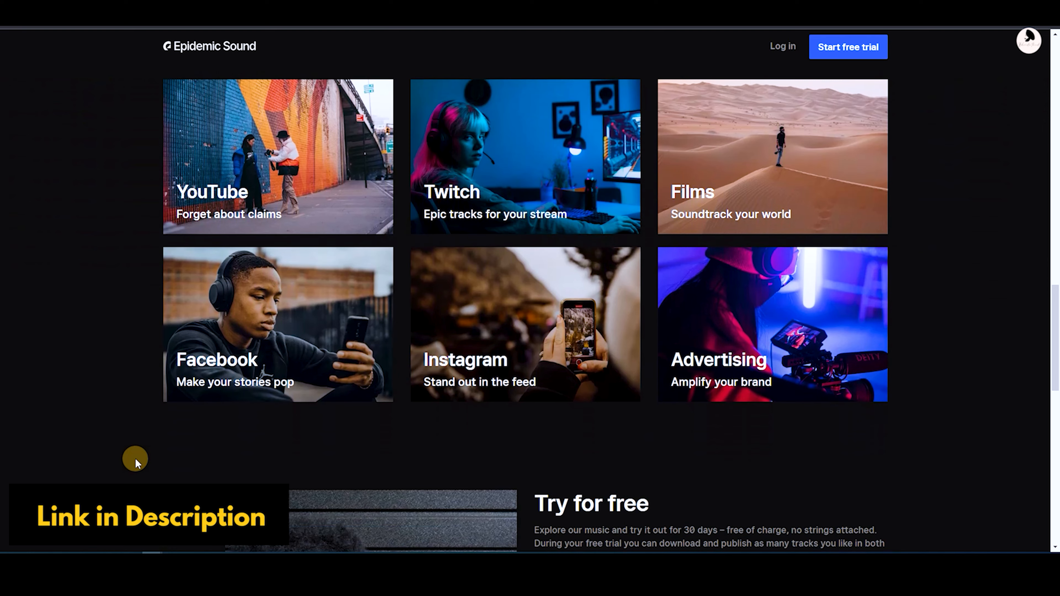
pyautogui.scroll(-1, 135, 457)
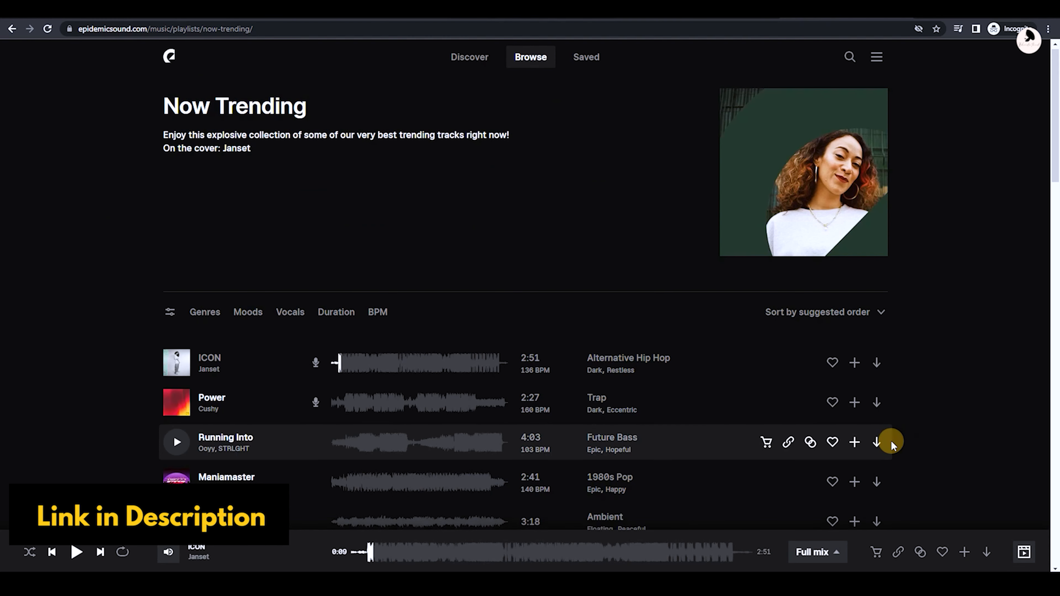
pyautogui.scroll(-8, 890, 442)
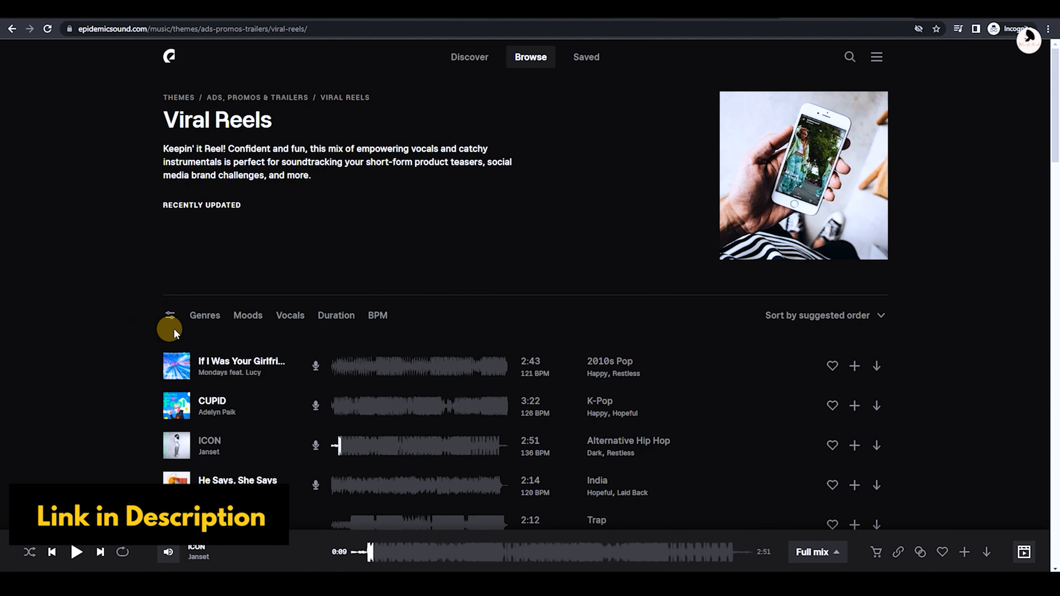
pyautogui.scroll(-3, 175, 333)
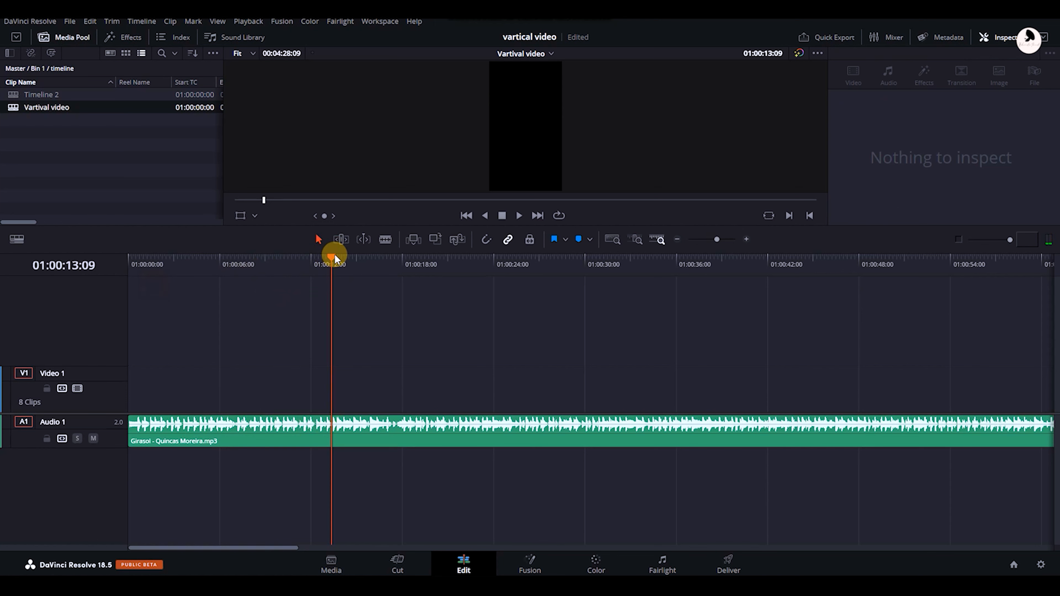
# - Play the Girasol music from the timeline's start, split it at 01:00:10:04 and ripple delete the remainder
pyautogui.moveTo(250, 261); pyautogui.dragTo(128, 267)
pyautogui.press('space')
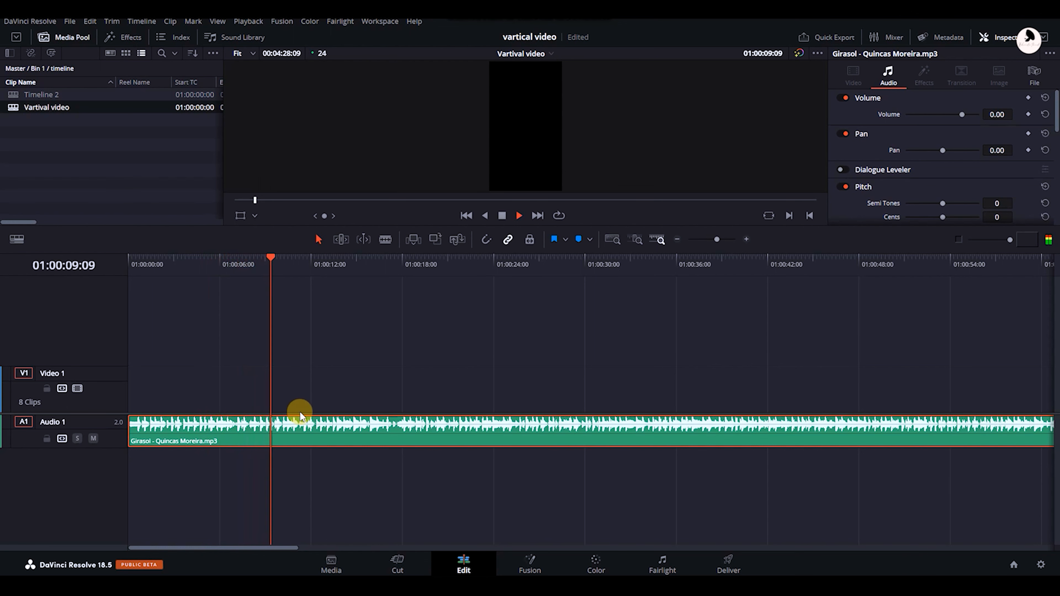
pyautogui.press('space')
pyautogui.hotkey('ctrl', 'b')
pyautogui.click(340, 431)
pyautogui.press('Delete')
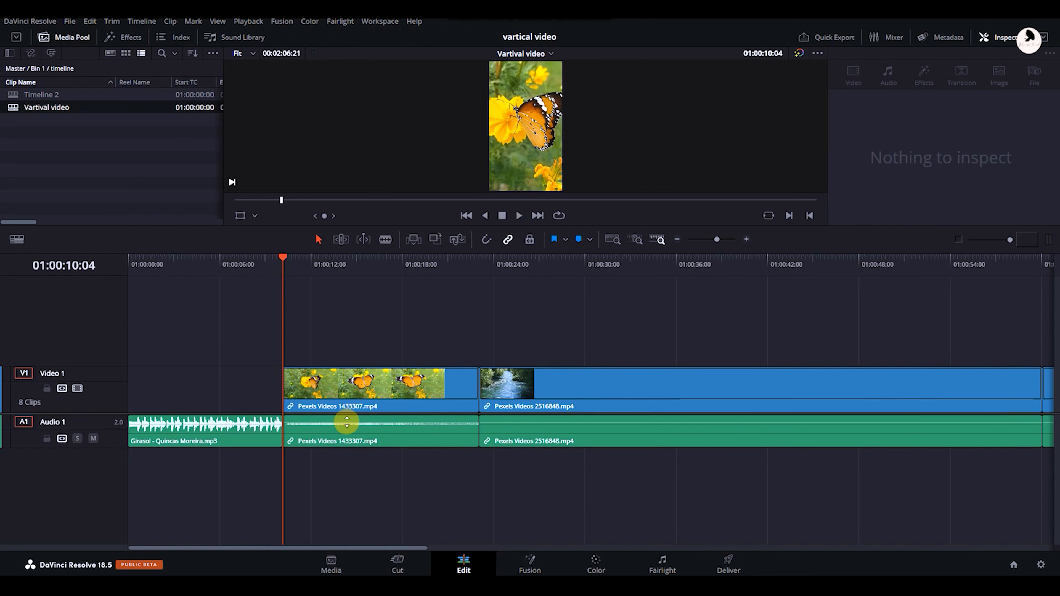
# - Unlink the video clips from their audio and delete all their audio parts, keeping only the Girasol music
pyautogui.scroll(-3, 511, 422)
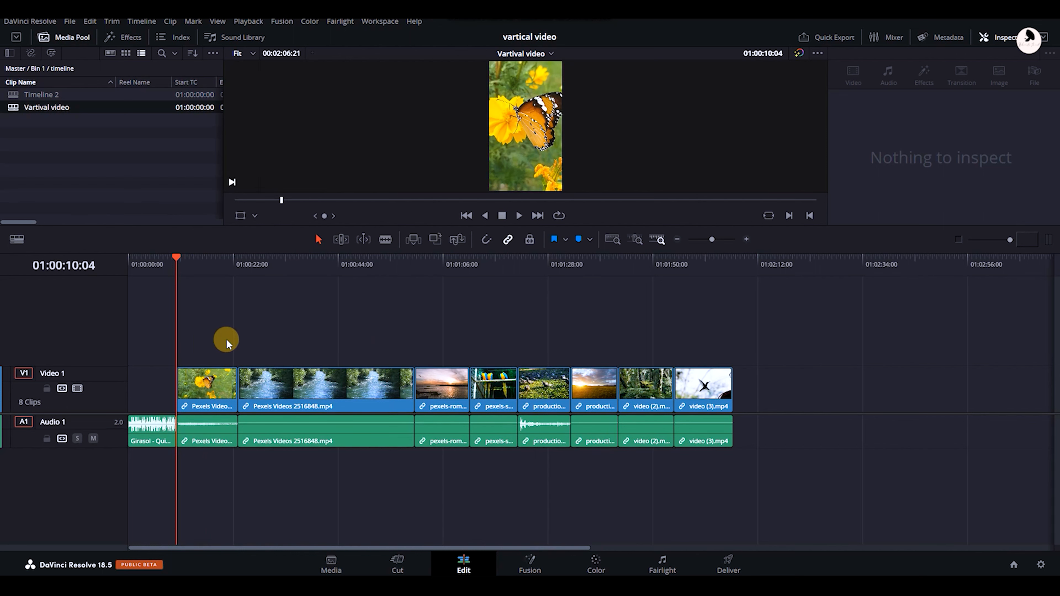
pyautogui.moveTo(209, 350); pyautogui.dragTo(737, 435)
pyautogui.click(506, 241)
pyautogui.click(734, 486)
pyautogui.moveTo(820, 474); pyautogui.dragTo(185, 434)
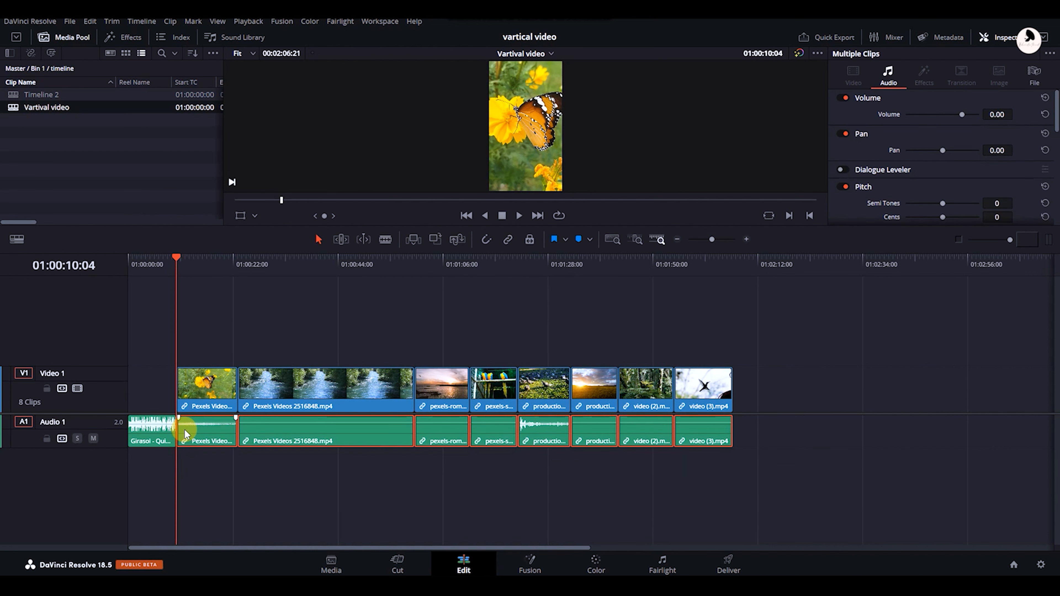
pyautogui.press('Delete')
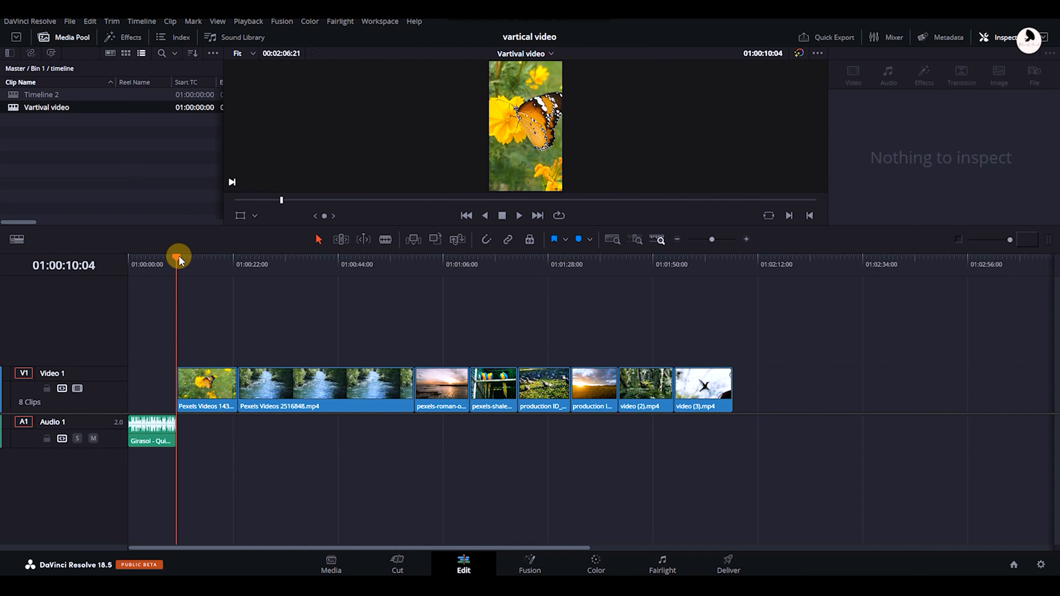
# - Enlarge the viewer, play the butterfly clip, split it at about 01:00:14 and delete its remainder
pyautogui.press('space')
pyautogui.press('space')
pyautogui.moveTo(529, 261); pyautogui.dragTo(530, 381)
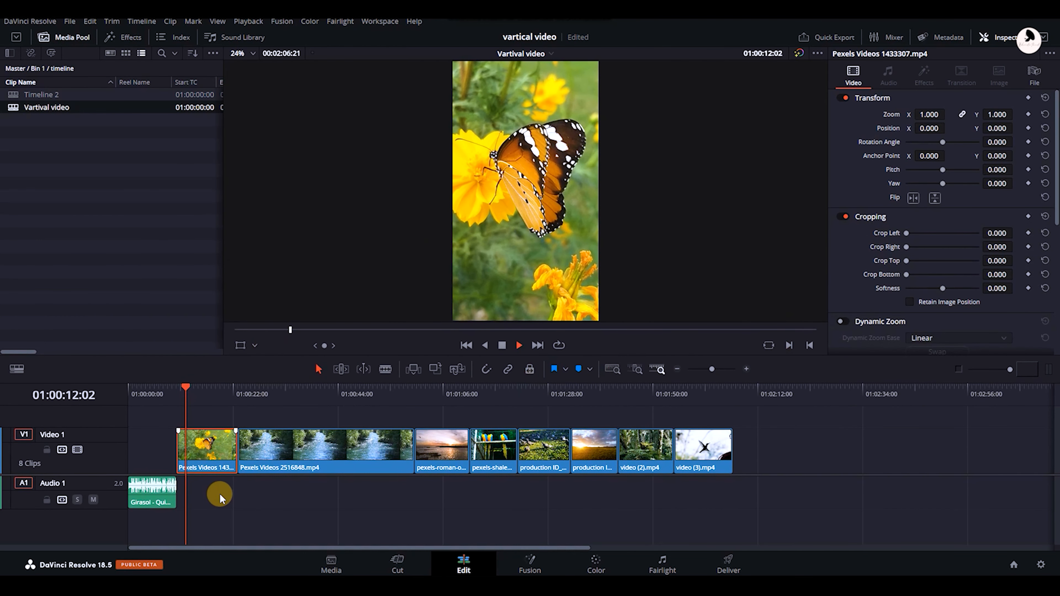
pyautogui.press('space')
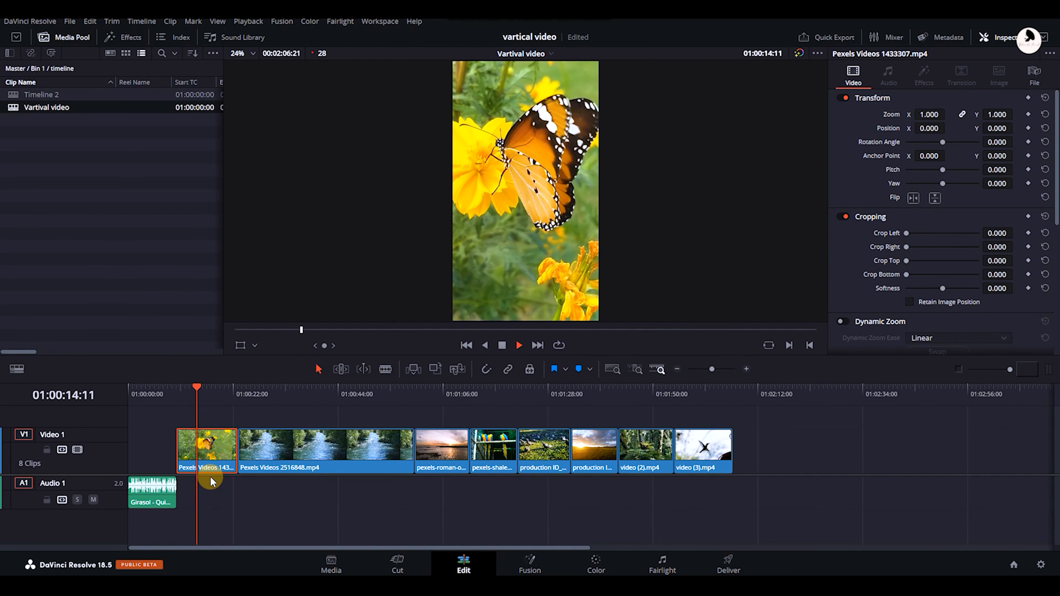
pyautogui.press('space')
pyautogui.hotkey('ctrl', 'b')
pyautogui.click(218, 465)
pyautogui.press('BackSpace')
# - Shorten the river clip to about 8 seconds and the water sunset clip to about 5 seconds by splitting them and deleting the remainders
pyautogui.moveTo(213, 392); pyautogui.dragTo(488, 390)
pyautogui.hotkey('ctrl', 'b')
pyautogui.click(308, 450)
pyautogui.press('BackSpace')
pyautogui.hotkey('ctrl', 'b')
pyautogui.click(452, 450)
pyautogui.press('BackSpace')
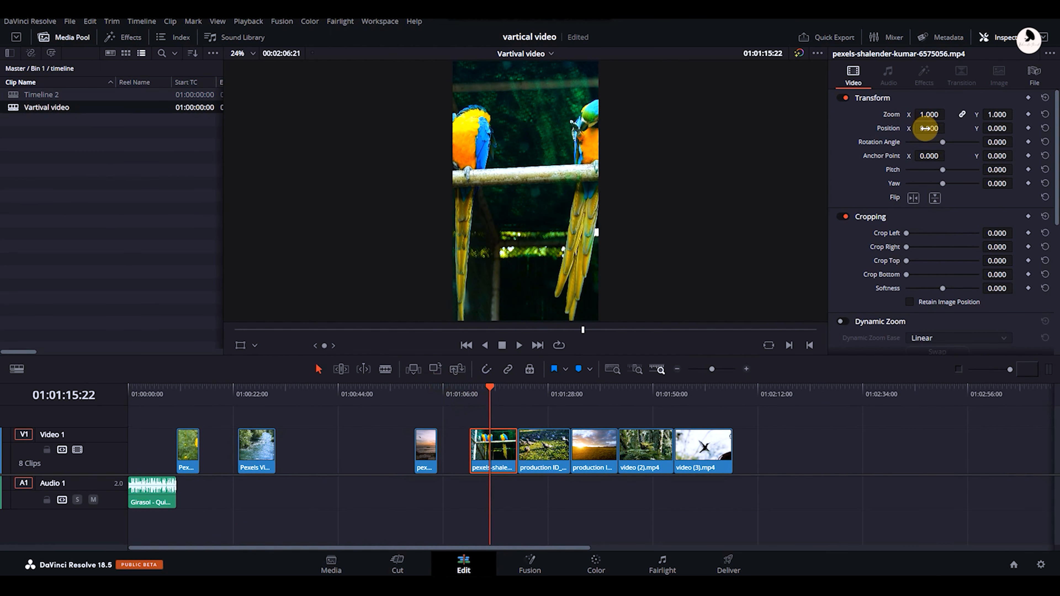
# - Shift the parrot clip to Position X -149 so one parrot is centred, and move the playhead to the last clip
pyautogui.moveTo(918, 130); pyautogui.dragTo(847, 131)
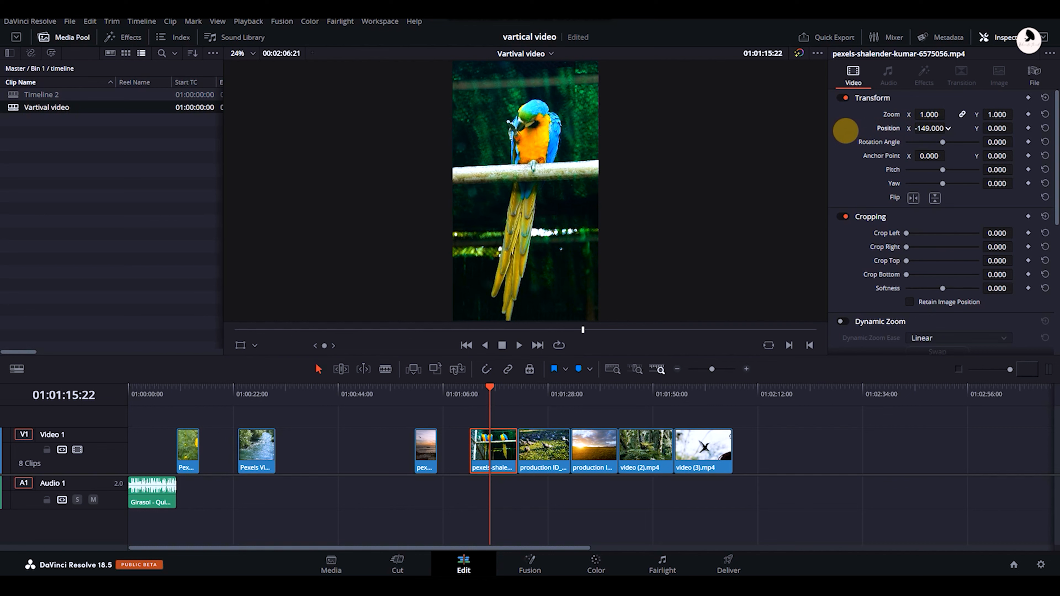
pyautogui.click(477, 388)
pyautogui.moveTo(484, 398); pyautogui.dragTo(692, 389)
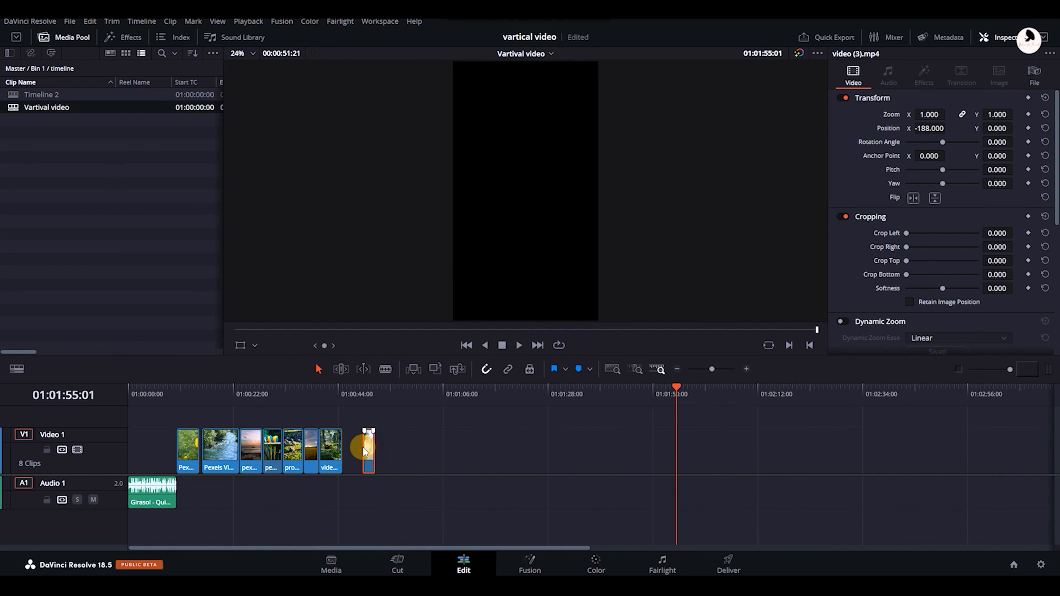
# - Move all the video clips together to the start of the timeline, above the music
pyautogui.click(440, 439)
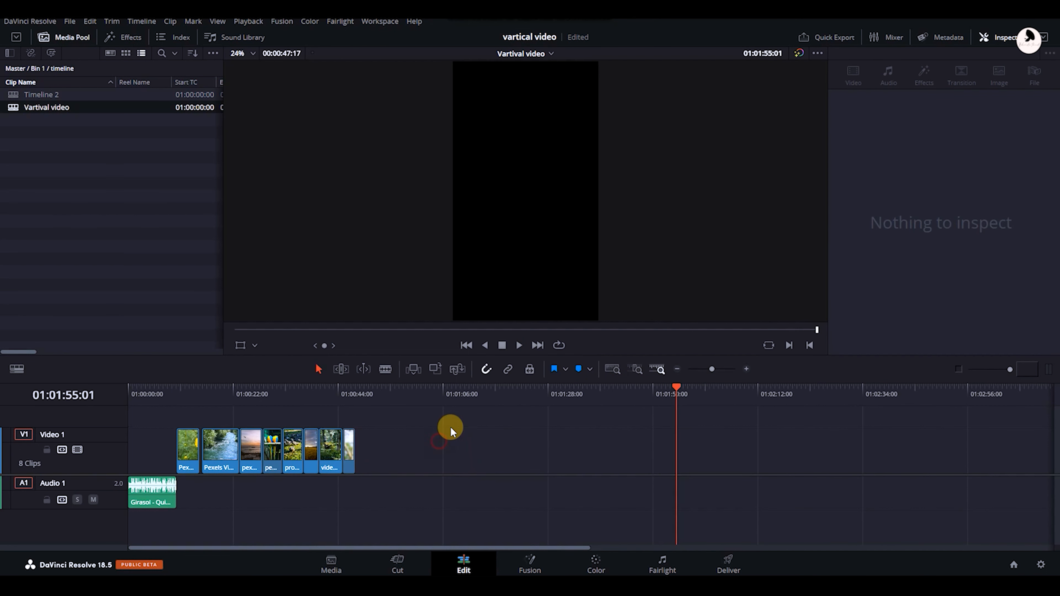
pyautogui.moveTo(171, 412); pyautogui.dragTo(435, 465)
pyautogui.moveTo(222, 456); pyautogui.dragTo(166, 459)
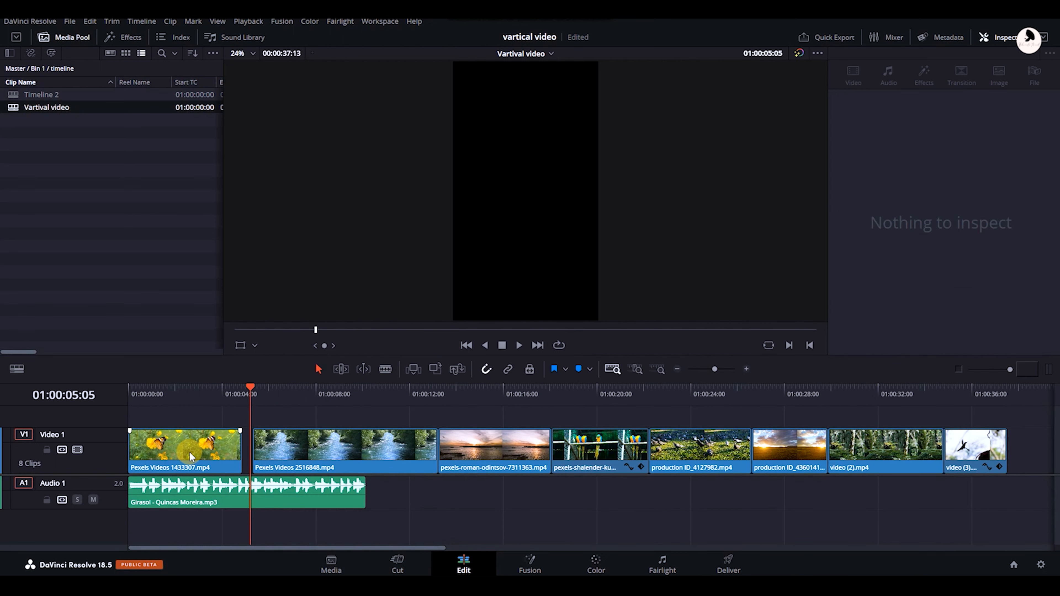
# - Move the butterfly clip to a track above at about 7 seconds, place the water sunset clip at the timeline's start and play it
pyautogui.moveTo(190, 457); pyautogui.dragTo(136, 404)
pyautogui.click(507, 459)
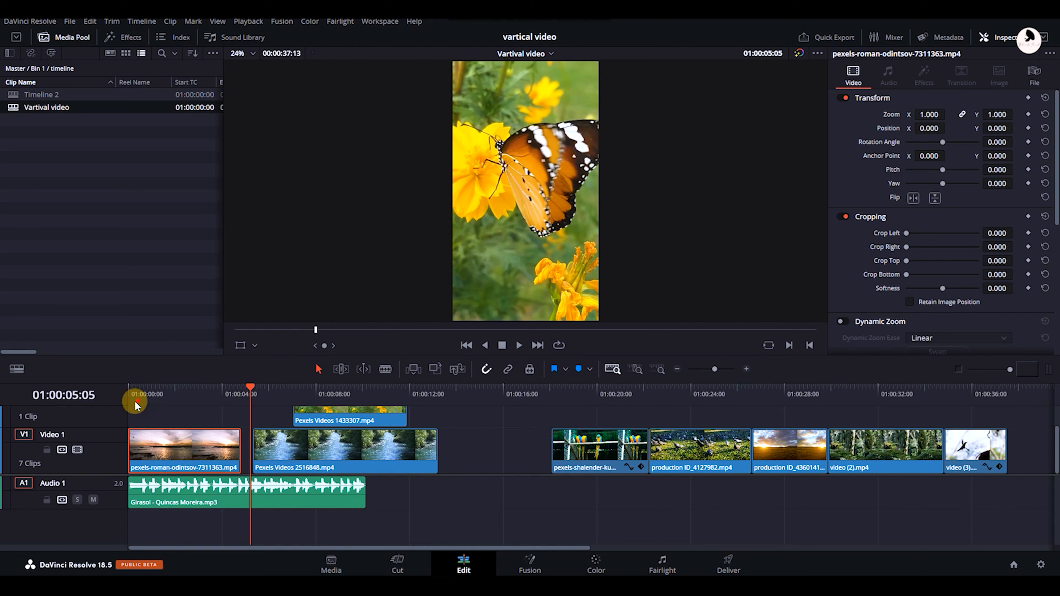
pyautogui.hotkey('ctrl', 'Right')
pyautogui.hotkey('ctrl', 'Down')
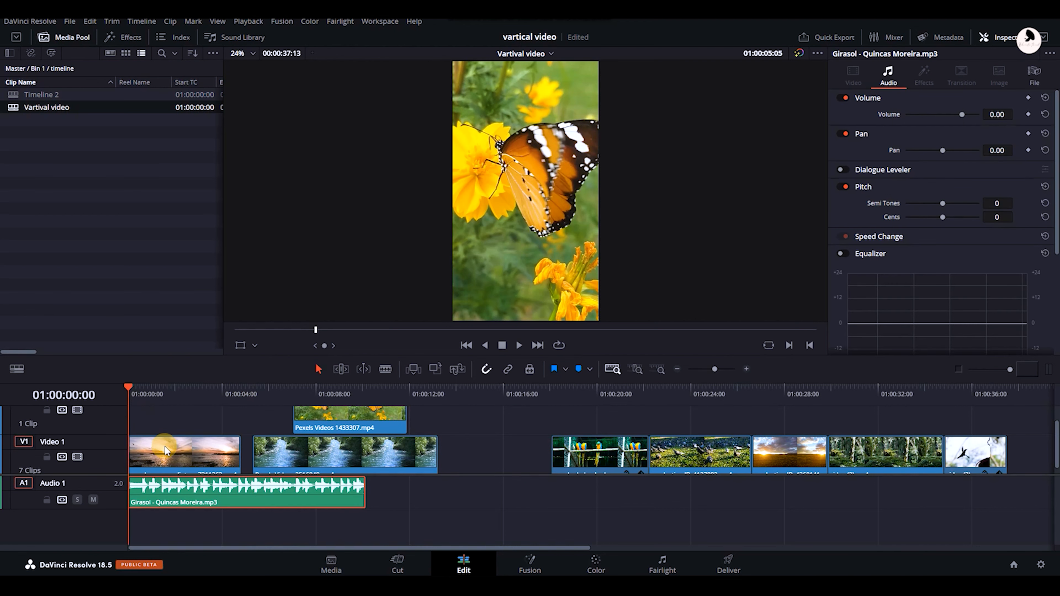
pyautogui.press('space')
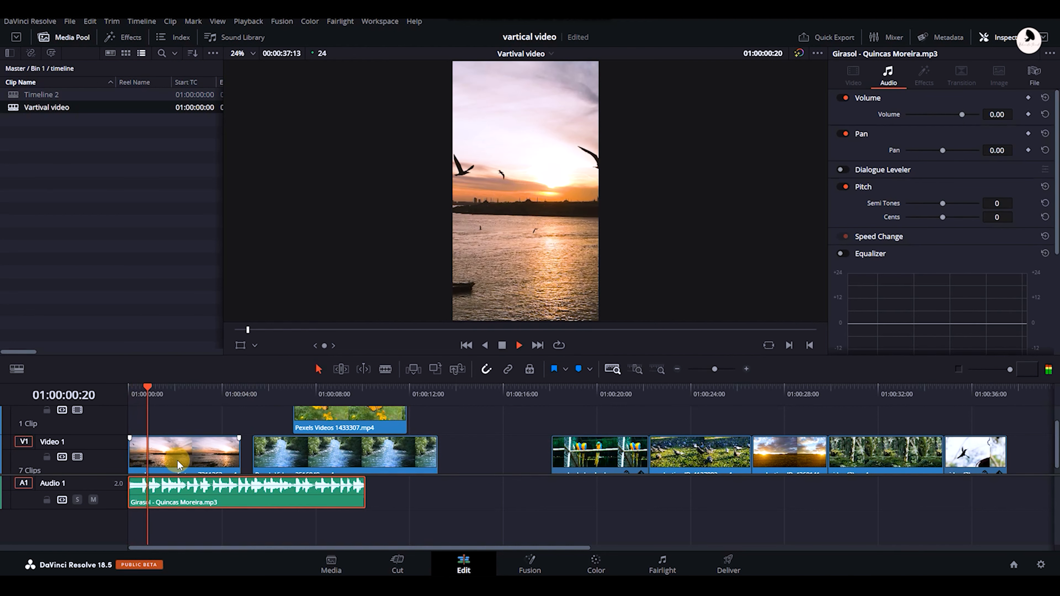
pyautogui.press('space')
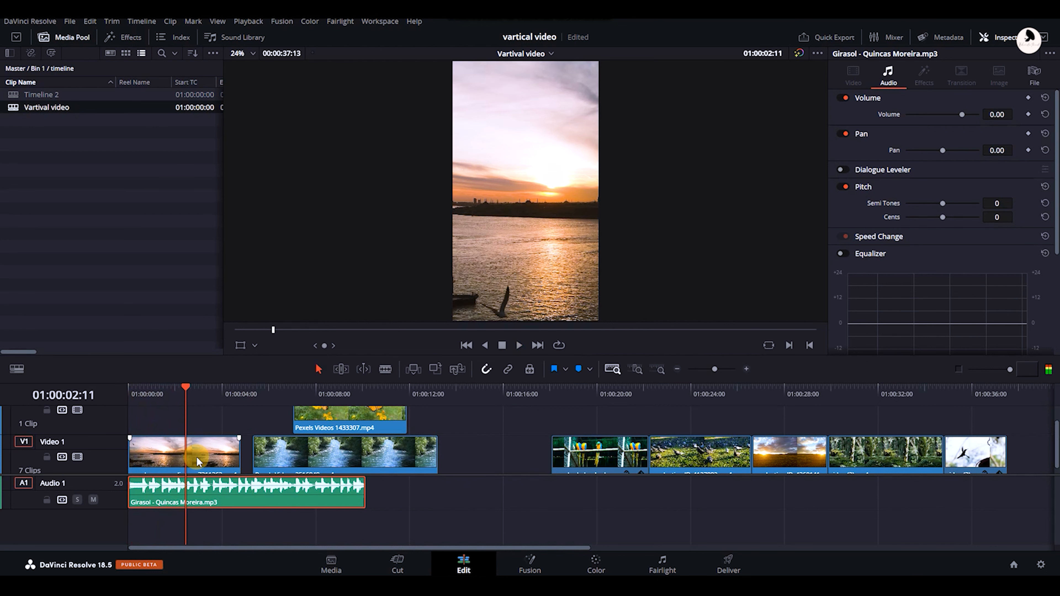
# - Use production ID_4360141.mp4 as the opening clip in place of the water sunset clip and play from the start
pyautogui.moveTo(799, 451); pyautogui.dragTo(157, 453)
pyautogui.click(158, 452)
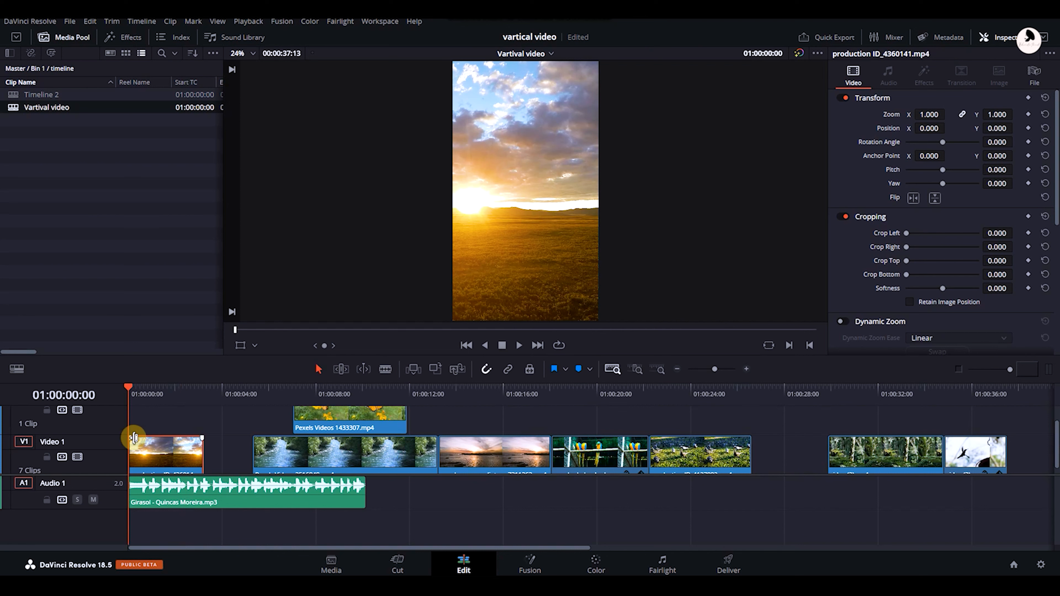
pyautogui.press('space')
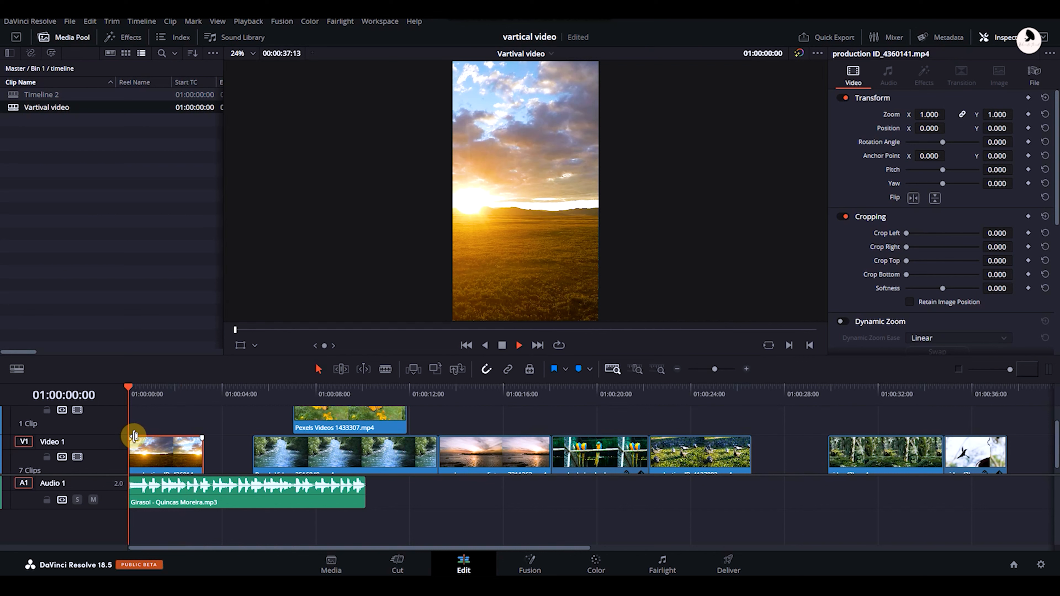
# - Trim about 7 frames off the opening sunset clip, keep it at the timeline's start and play it
pyautogui.press('space')
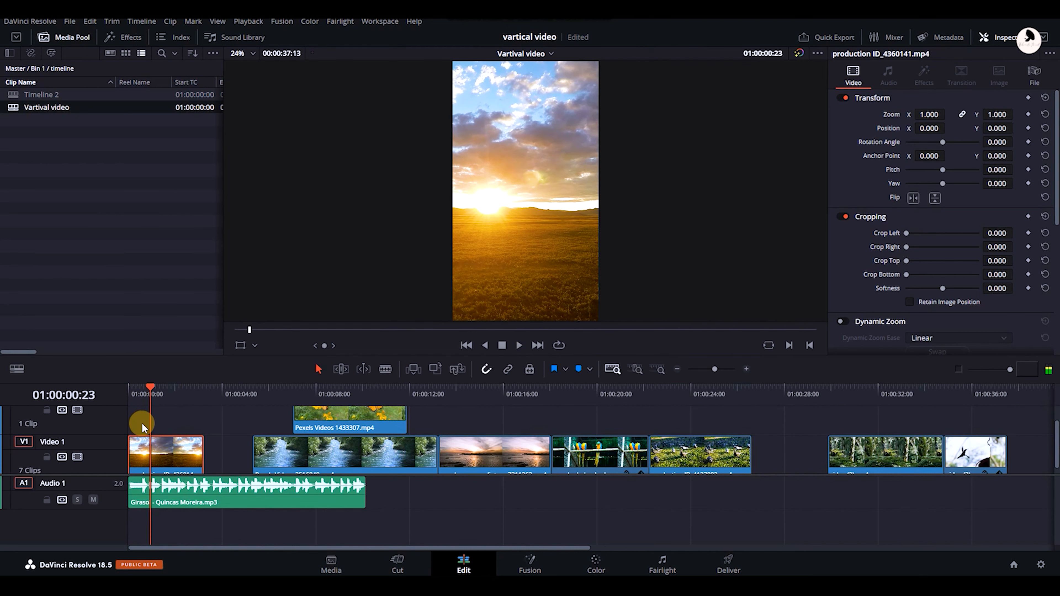
pyautogui.moveTo(154, 389); pyautogui.dragTo(134, 391)
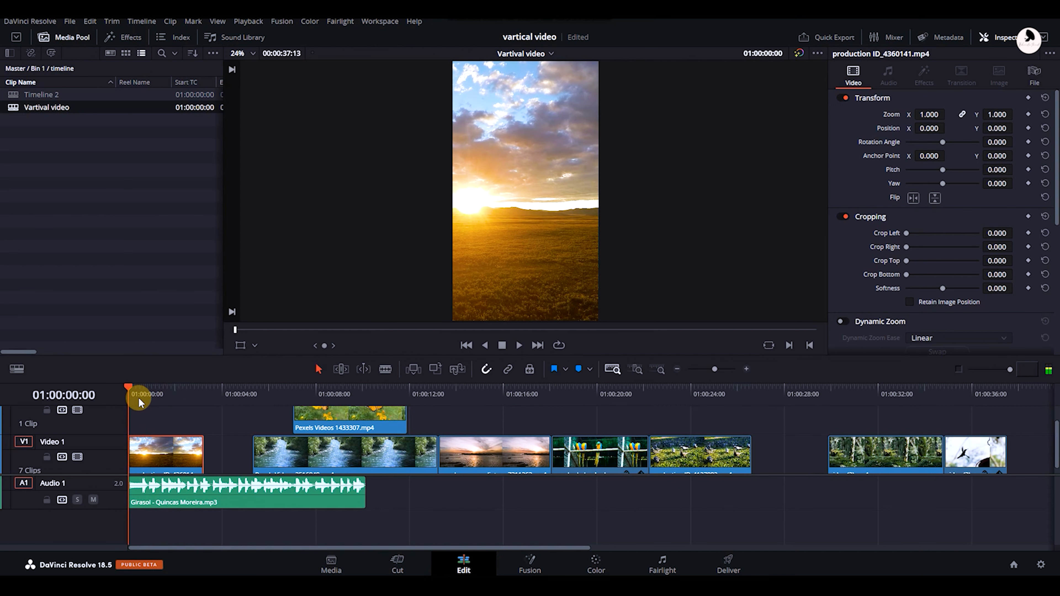
pyautogui.press('space')
pyautogui.moveTo(130, 451); pyautogui.dragTo(161, 452)
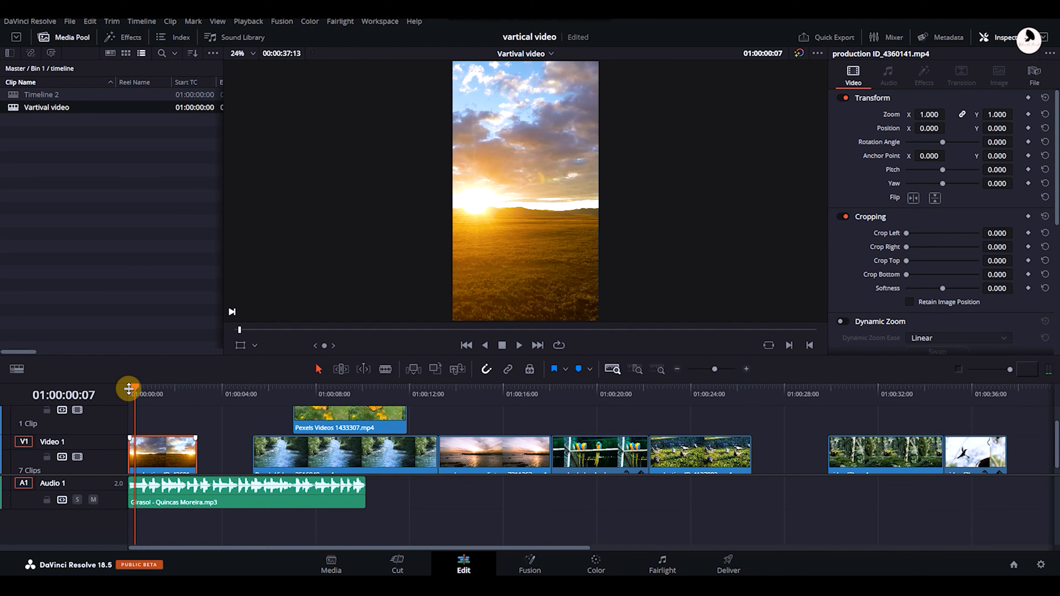
pyautogui.click(128, 390)
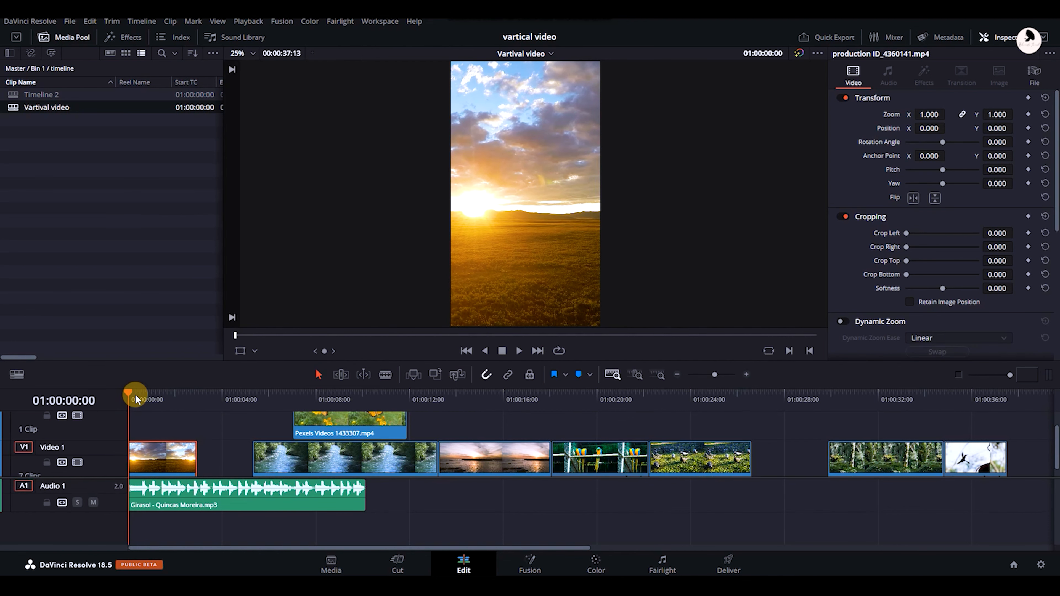
pyautogui.press('space')
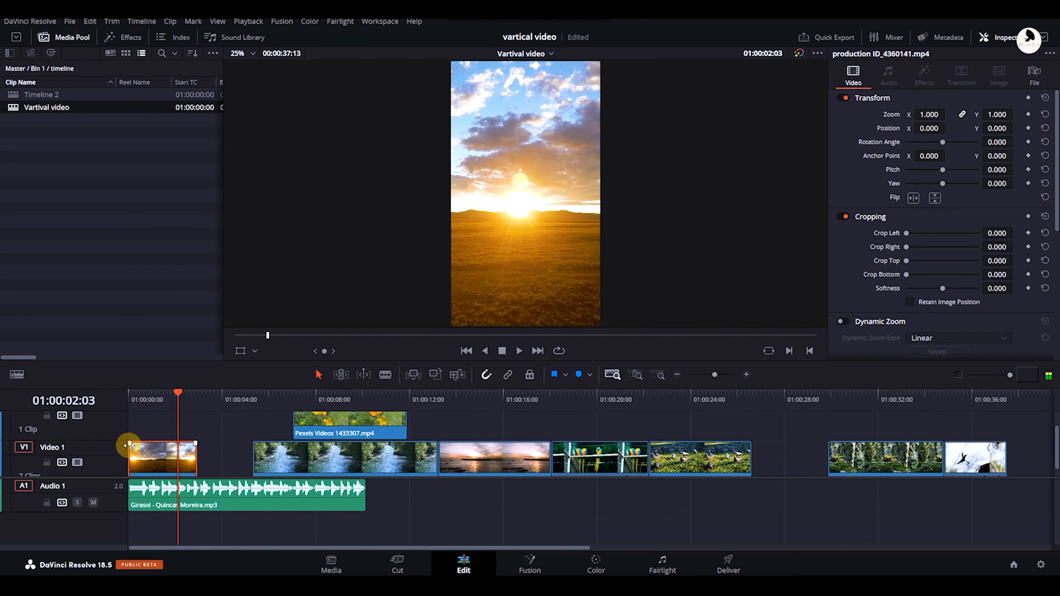
# - Add a short fade-in to the opening sunset clip and play it from the start
pyautogui.moveTo(127, 446); pyautogui.dragTo(146, 430)
pyautogui.moveTo(179, 393); pyautogui.dragTo(130, 393)
pyautogui.press('space')
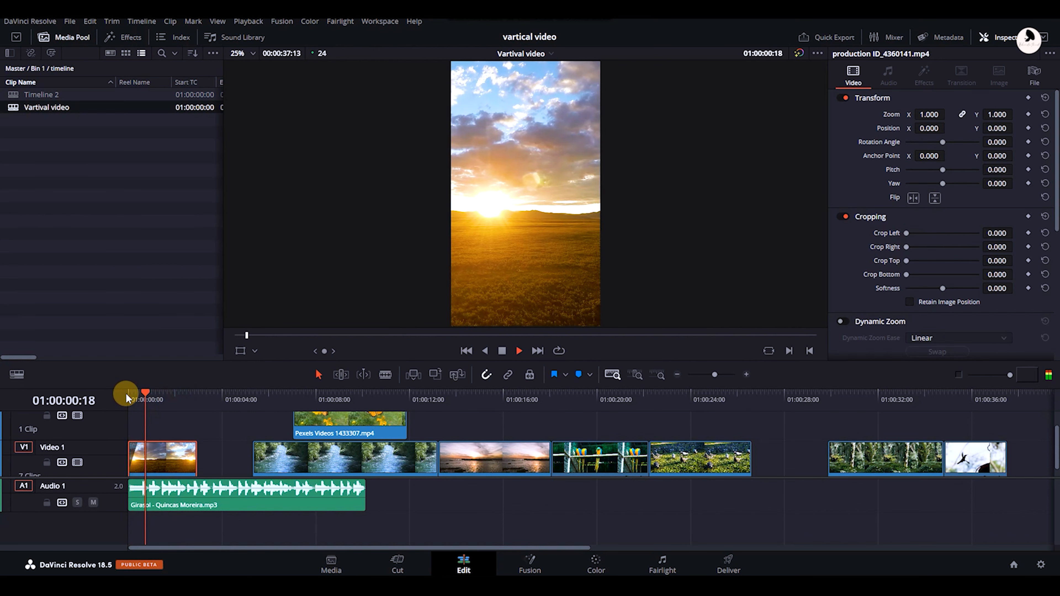
# - Shorten the opening clip to end at 01:00:01:23 and place the butterfly clip directly after it
pyautogui.press('space')
pyautogui.moveTo(198, 450); pyautogui.dragTo(173, 447)
pyautogui.moveTo(316, 434); pyautogui.dragTo(196, 434)
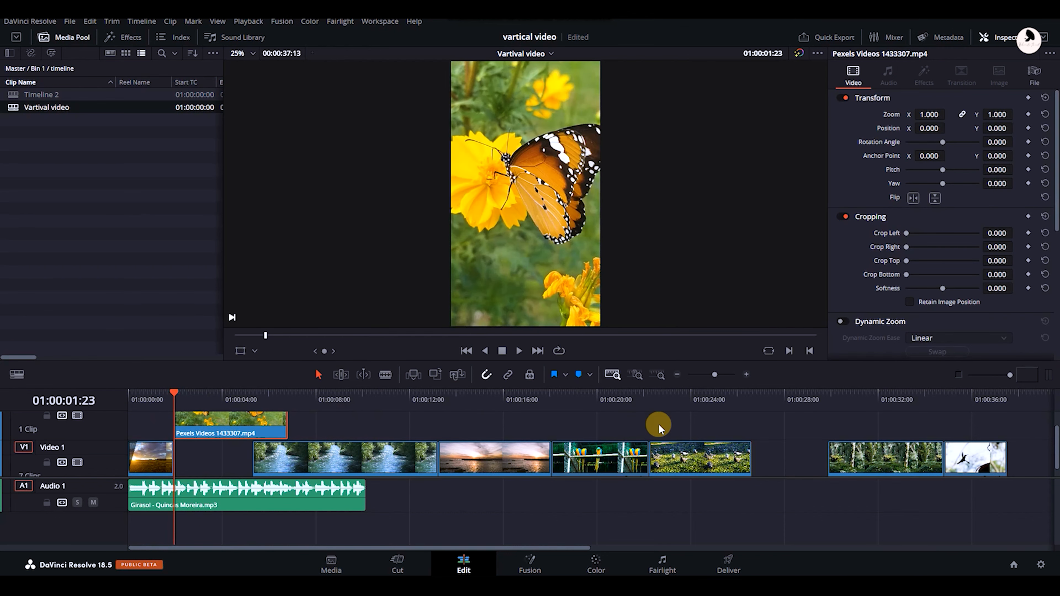
pyautogui.hotkey('ctrl', 'z')
pyautogui.hotkey('ctrl', 'z')
# - Move the water sunset clip directly after the river clip at 01:00:07:02 and scrub into it
pyautogui.moveTo(194, 394); pyautogui.dragTo(257, 396)
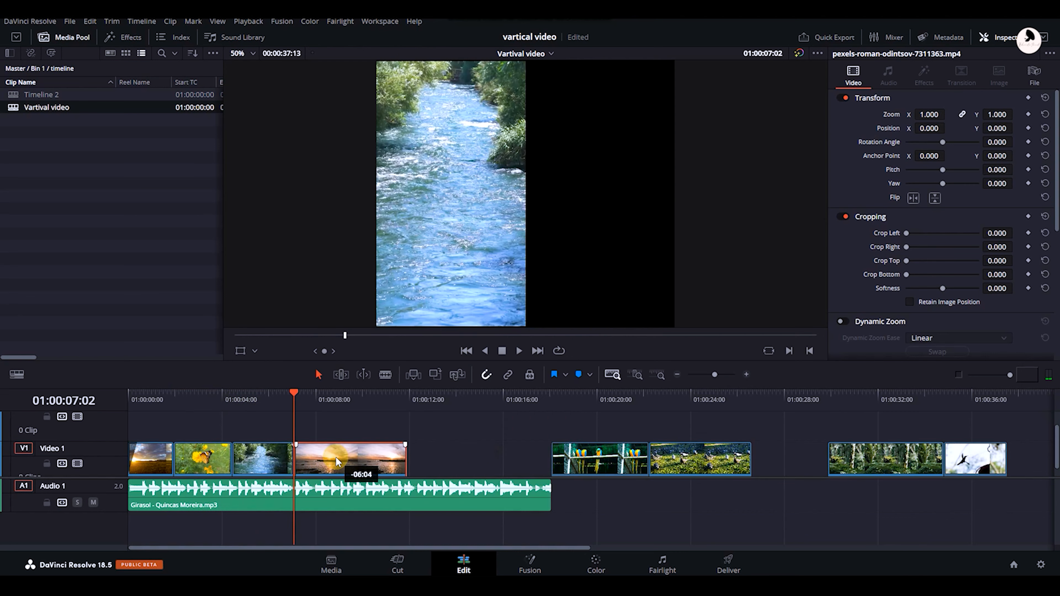
pyautogui.moveTo(565, 457); pyautogui.dragTo(294, 455)
pyautogui.moveTo(293, 395); pyautogui.dragTo(324, 395)
# - Remove the water sunset clip and close the gaps between the remaining clips on Video 1
pyautogui.hotkey('shift', ']')
pyautogui.click(521, 457)
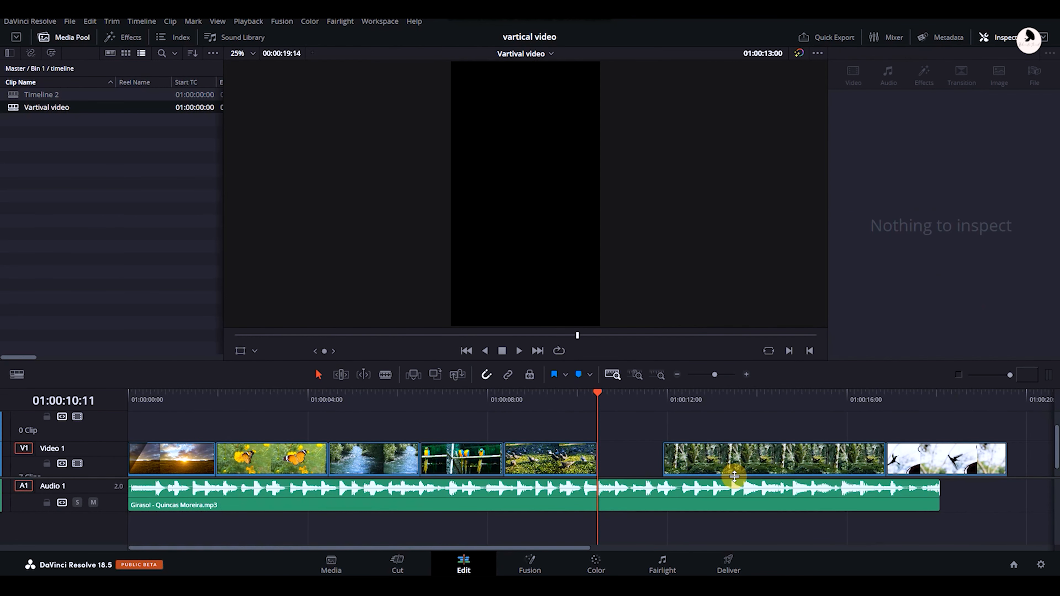
pyautogui.press('Delete')
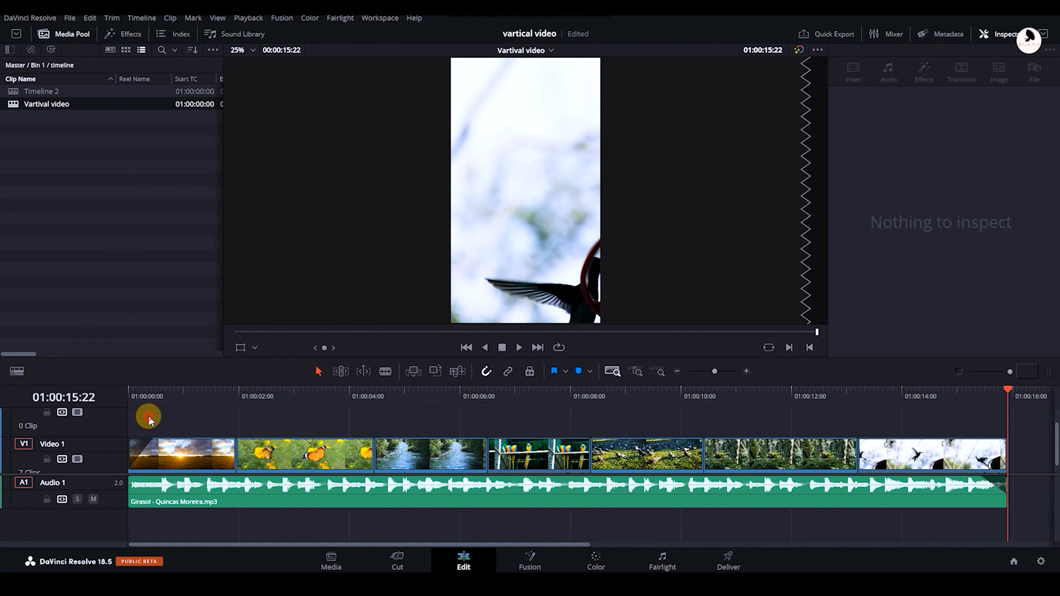
# - Play the whole timeline from the start and add a fade-out of about half a second to the final hummingbird clip
pyautogui.press('Home')
pyautogui.press('space')
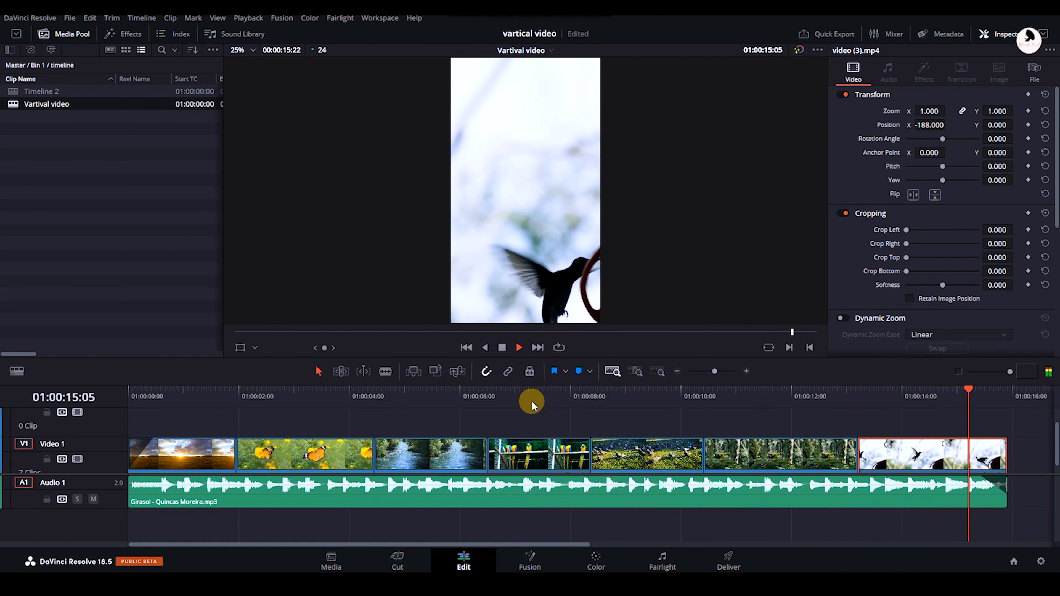
pyautogui.moveTo(1007, 441); pyautogui.dragTo(977, 441)
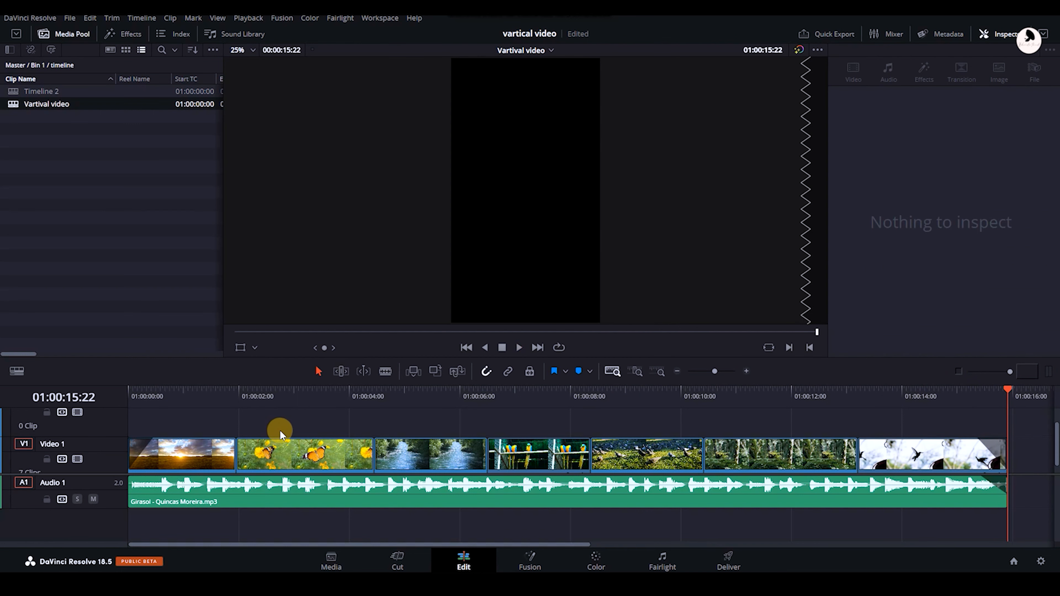
# - Shorten the end of the butterfly clip and extend the river clip's start back to meet it
pyautogui.click(357, 395)
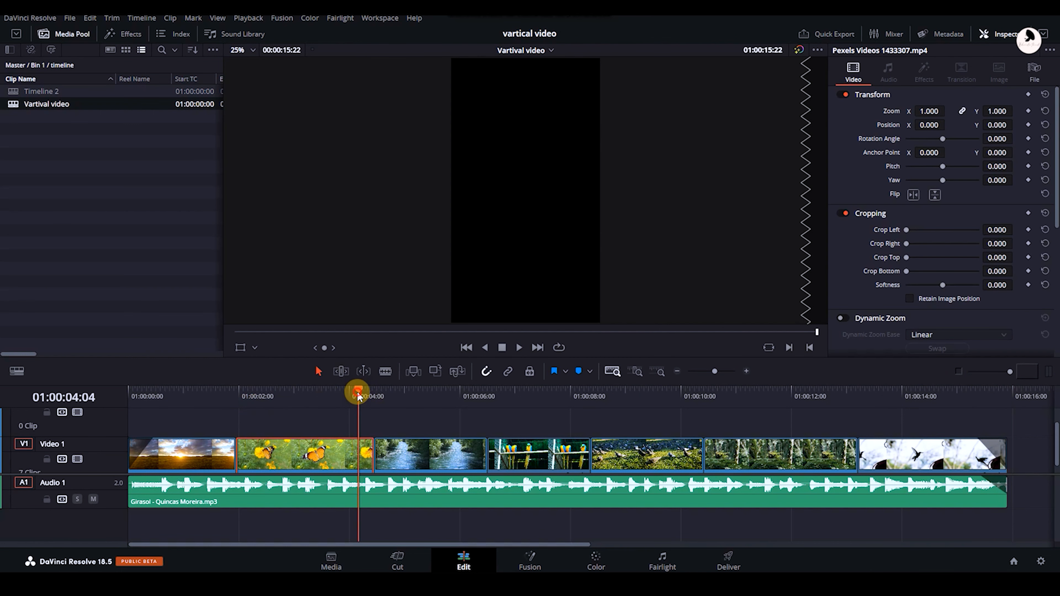
pyautogui.click(370, 449)
pyautogui.moveTo(359, 389); pyautogui.dragTo(364, 390)
pyautogui.moveTo(426, 453); pyautogui.dragTo(487, 456)
# - Shorten the forest clip with the hummingbird clip pulled up against it, and play the timeline from the start
pyautogui.click(545, 459)
pyautogui.moveTo(894, 455); pyautogui.dragTo(863, 455)
pyautogui.moveTo(375, 390); pyautogui.dragTo(129, 411)
pyautogui.click(165, 454)
pyautogui.press('space')
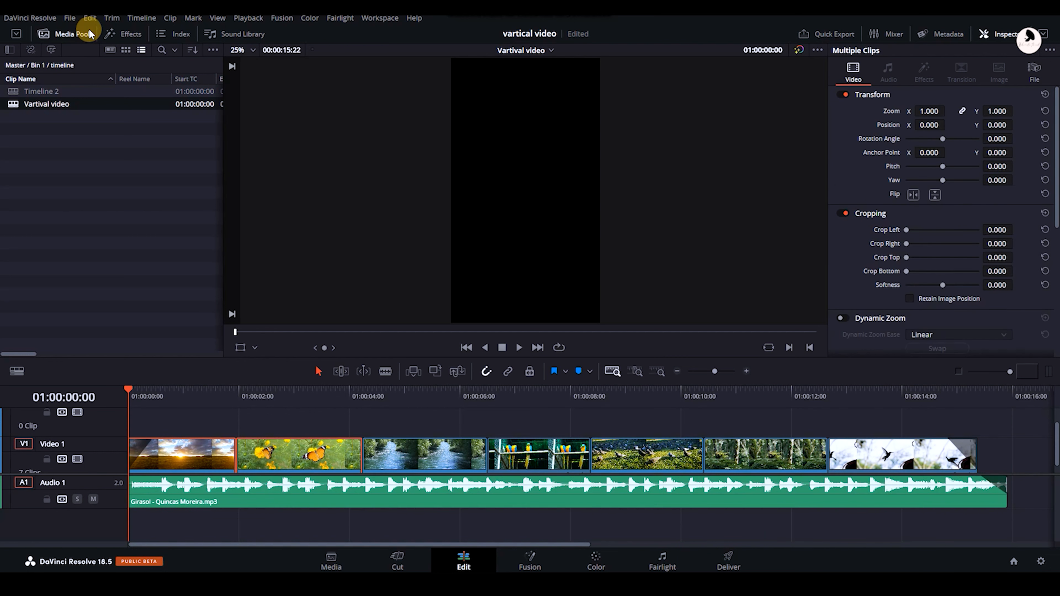
# - Browse the Toolbox effects and view the opening clip in the Fusion and Color pages
pyautogui.click(132, 35)
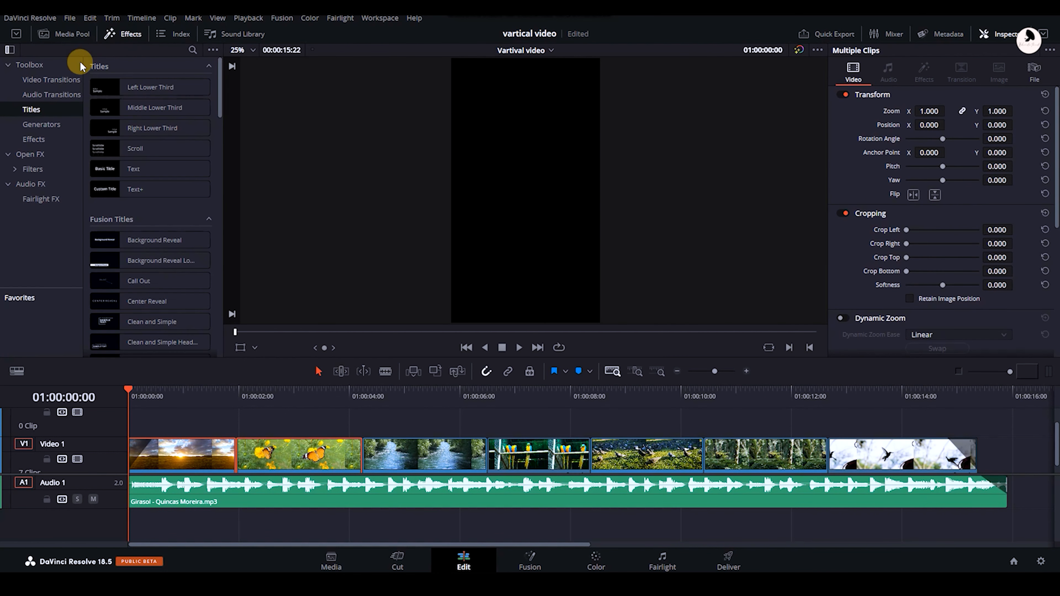
pyautogui.click(40, 140)
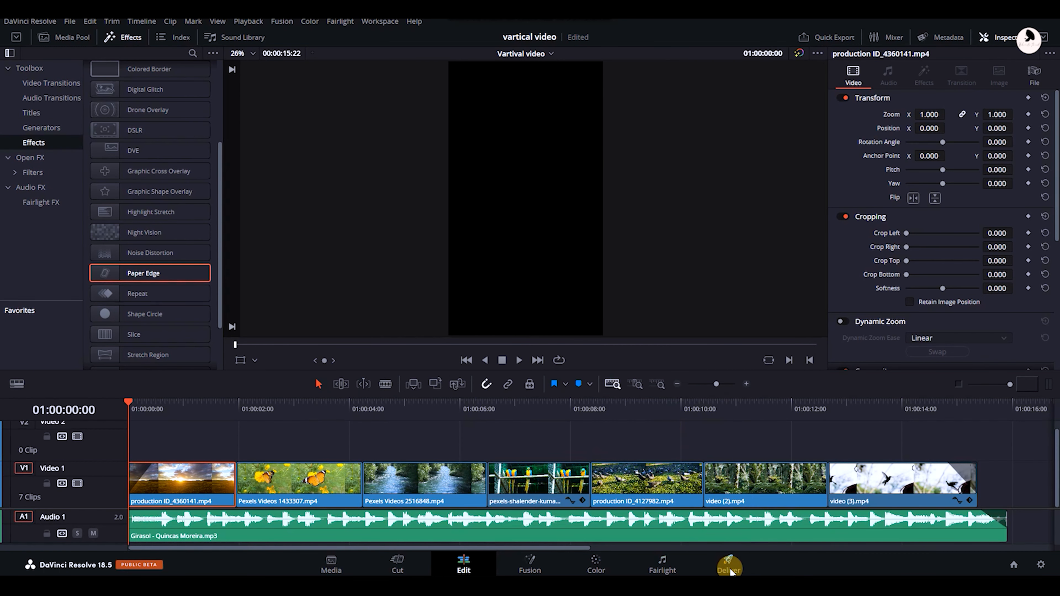
pyautogui.click(529, 564)
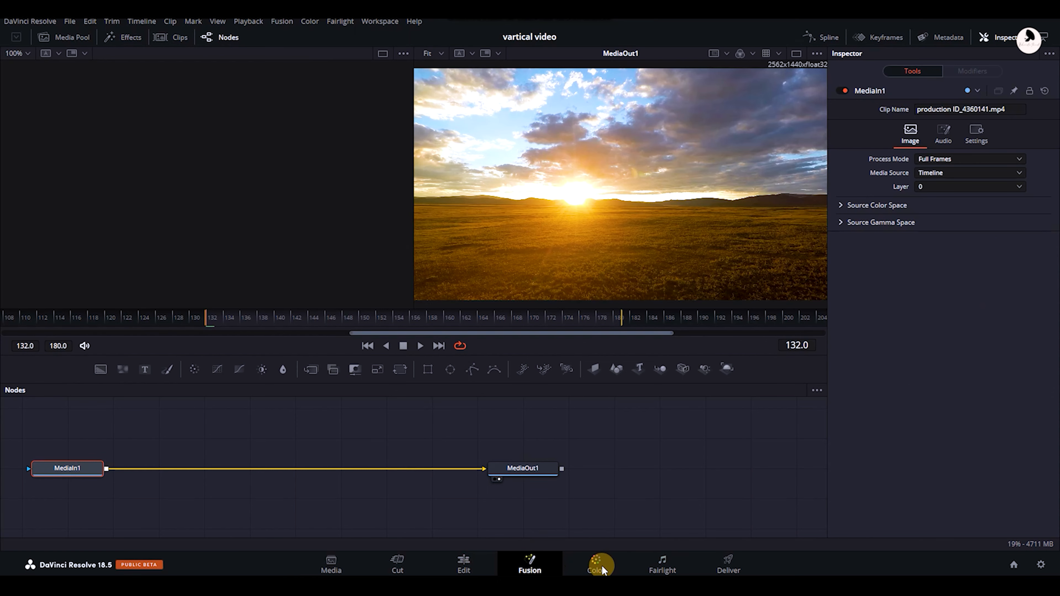
pyautogui.click(602, 565)
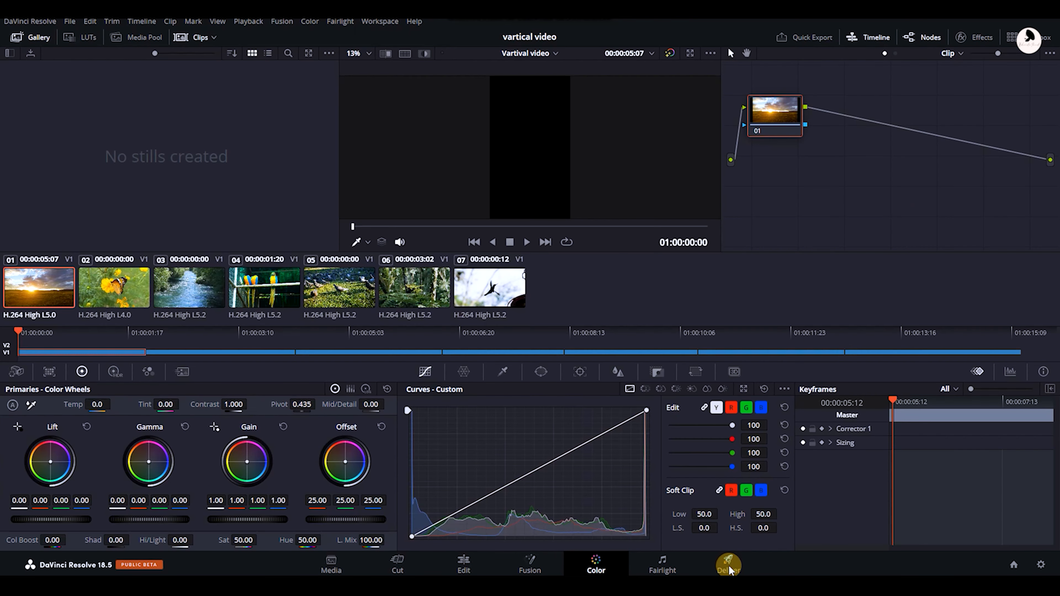
# - Go to the Deliver page, keep the file name Yt Short and set the export format to MP4
pyautogui.click(728, 561)
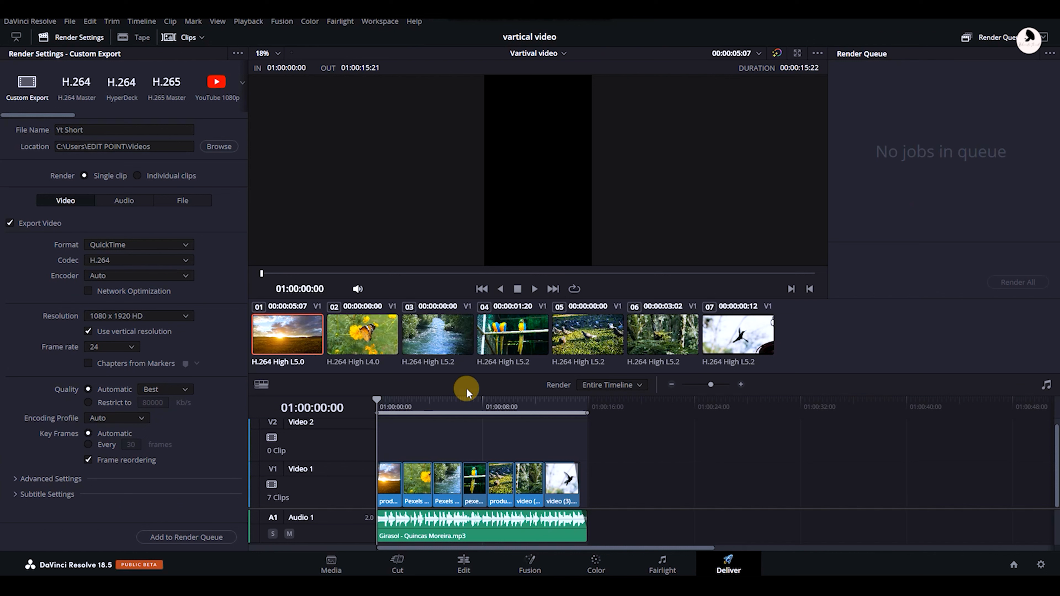
pyautogui.click(157, 129)
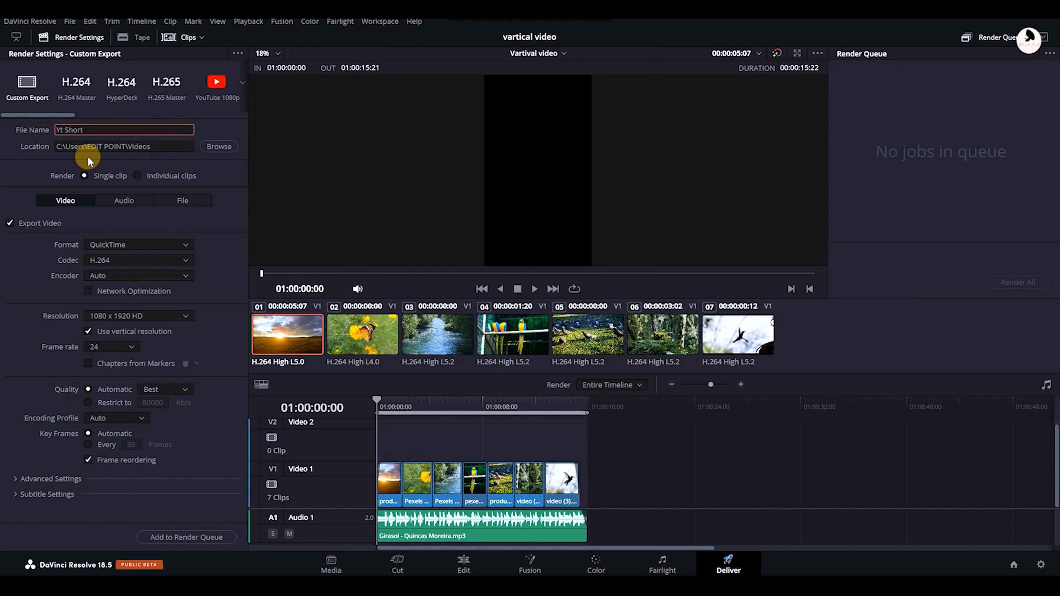
pyautogui.click(139, 244)
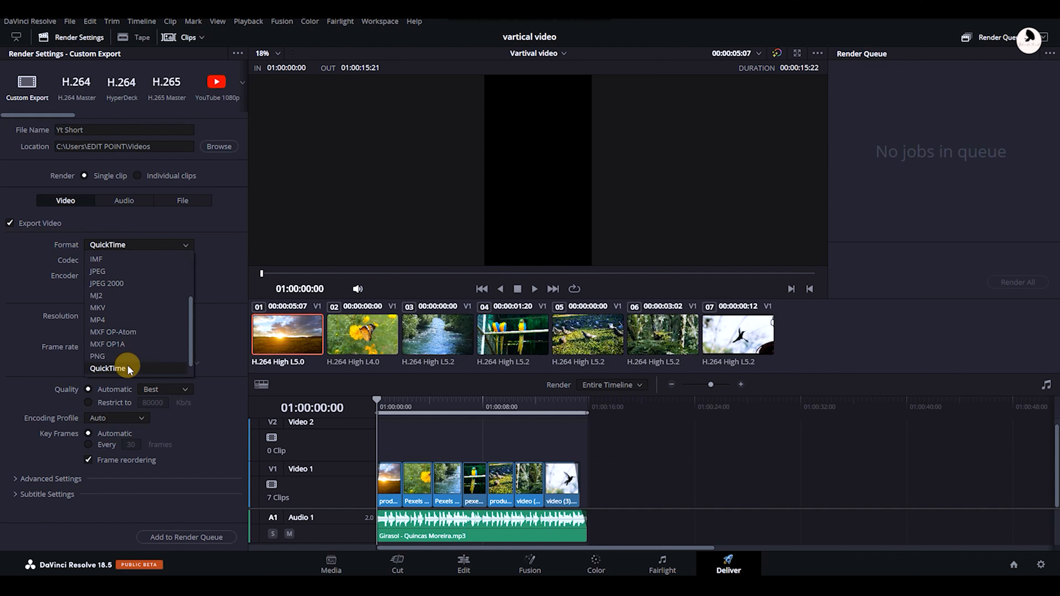
pyautogui.click(107, 319)
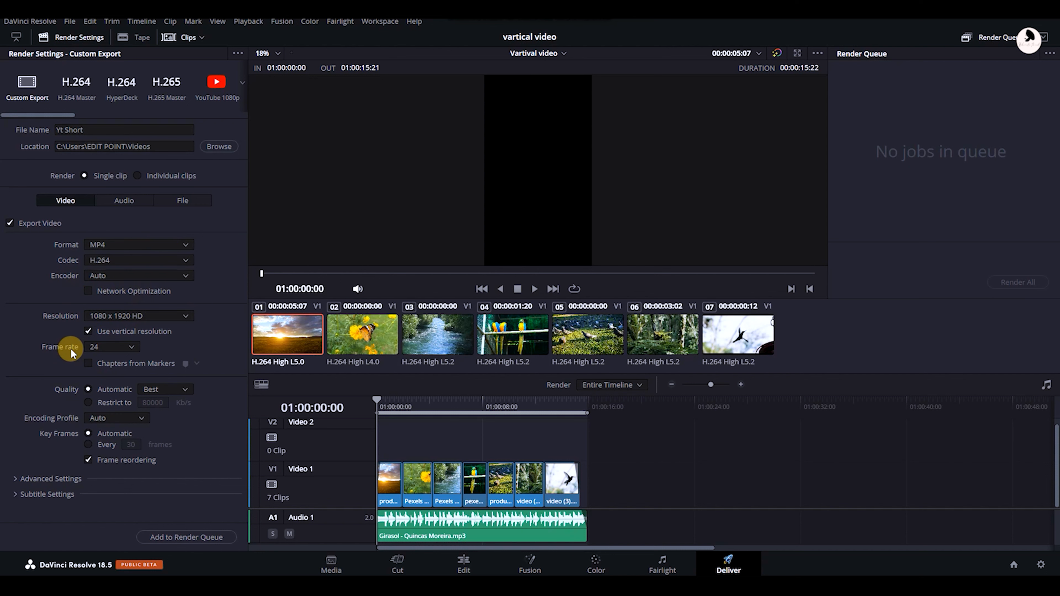
# - Keep the export frame rate at 24 and the automatic quality at Best
pyautogui.click(130, 348)
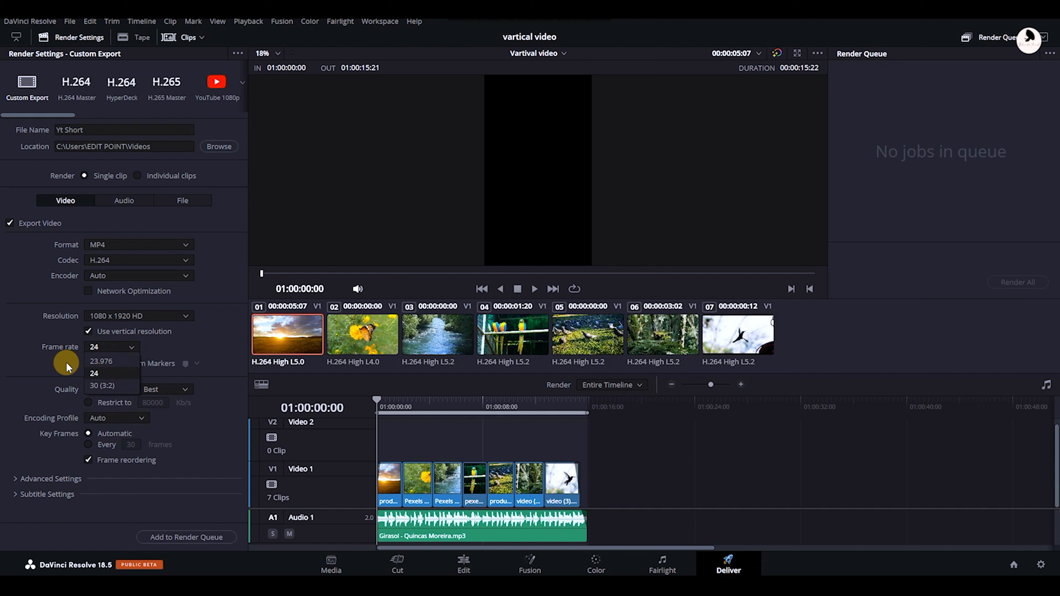
pyautogui.click(50, 359)
pyautogui.click(186, 390)
pyautogui.click(150, 453)
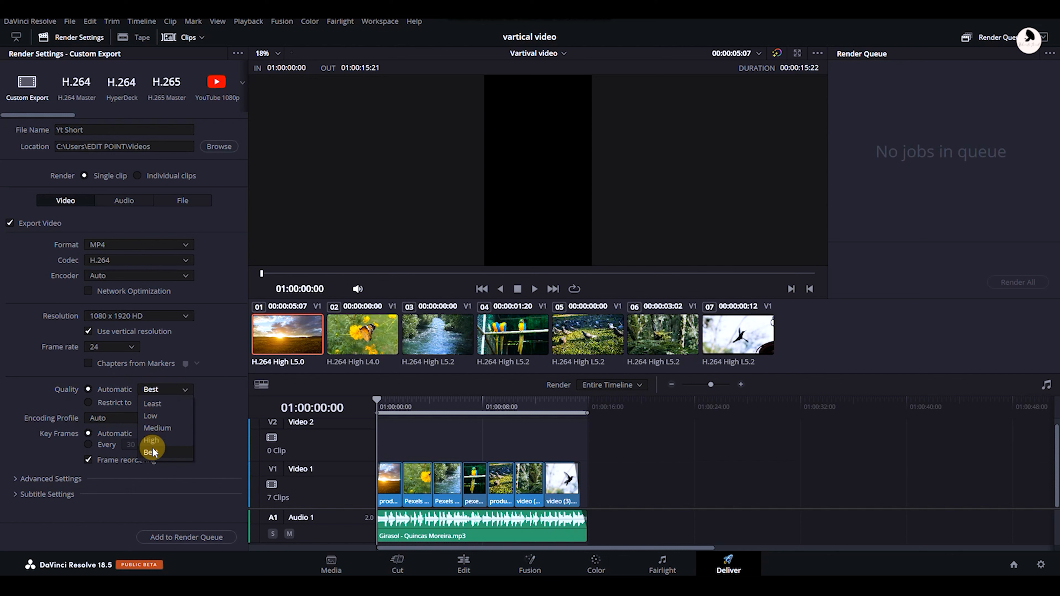
pyautogui.click(38, 399)
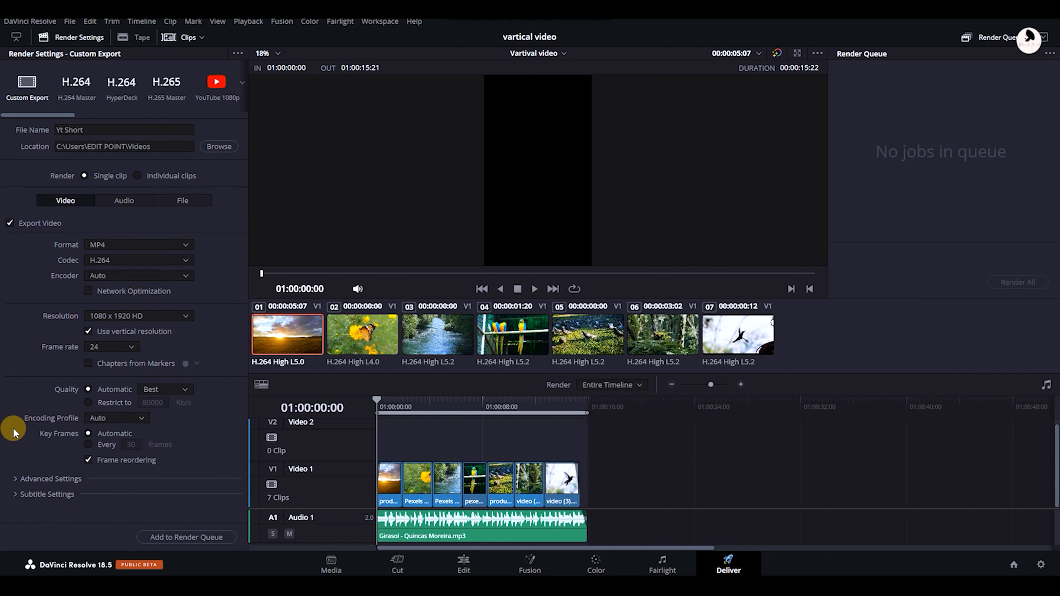
# - Add the Yt Short export to the render queue and start rendering all jobs
pyautogui.click(210, 537)
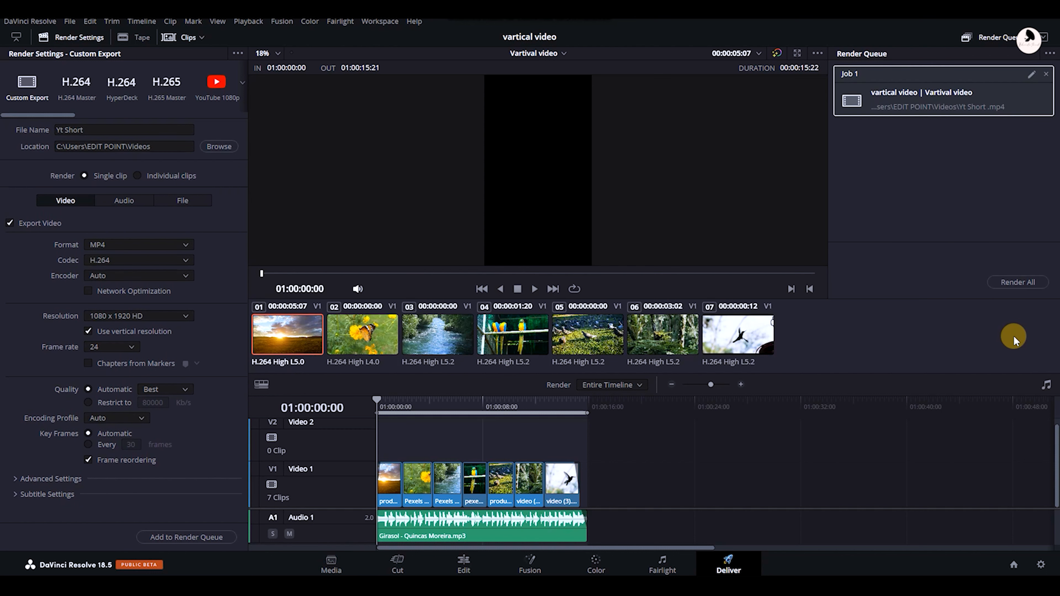
pyautogui.click(1016, 287)
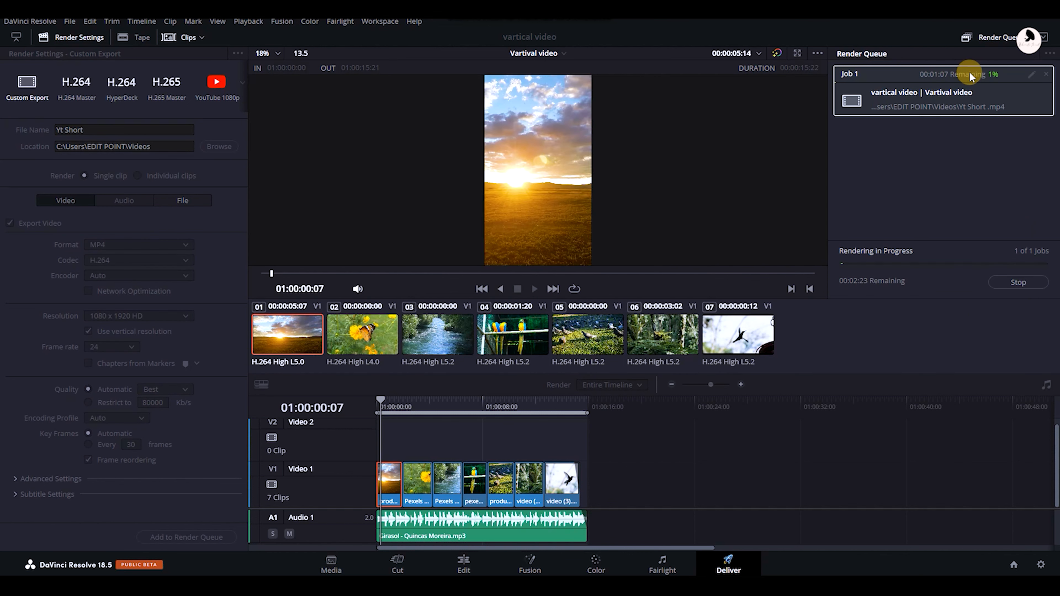